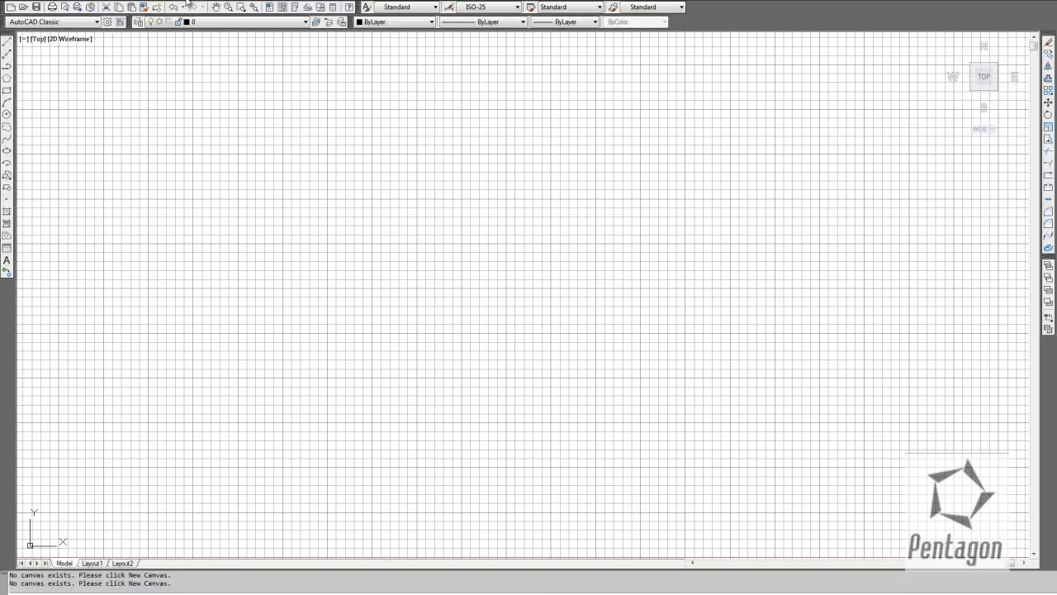
left_click(182, 3)
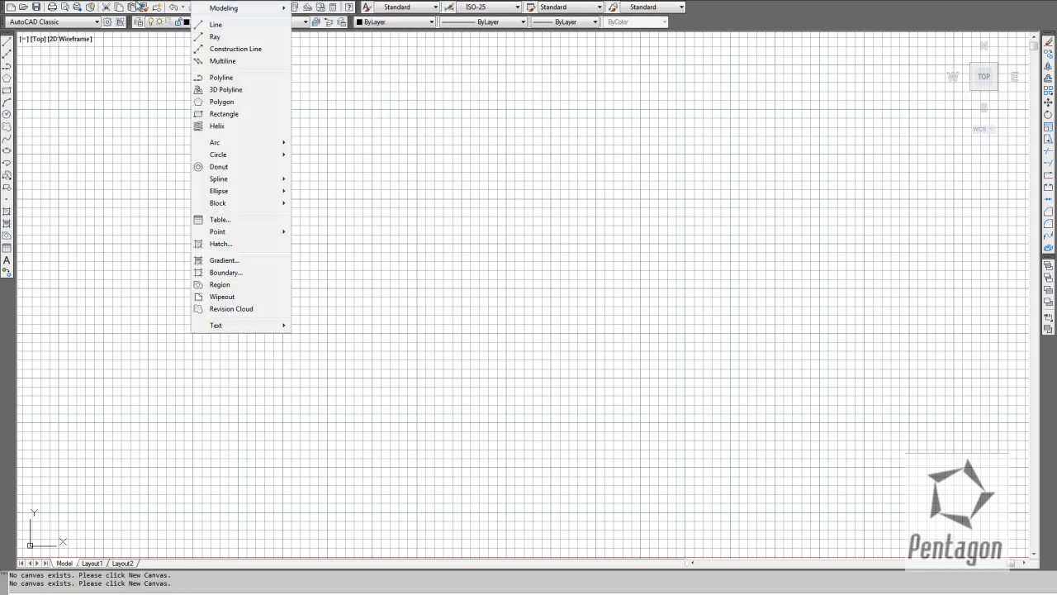
key("Escape")
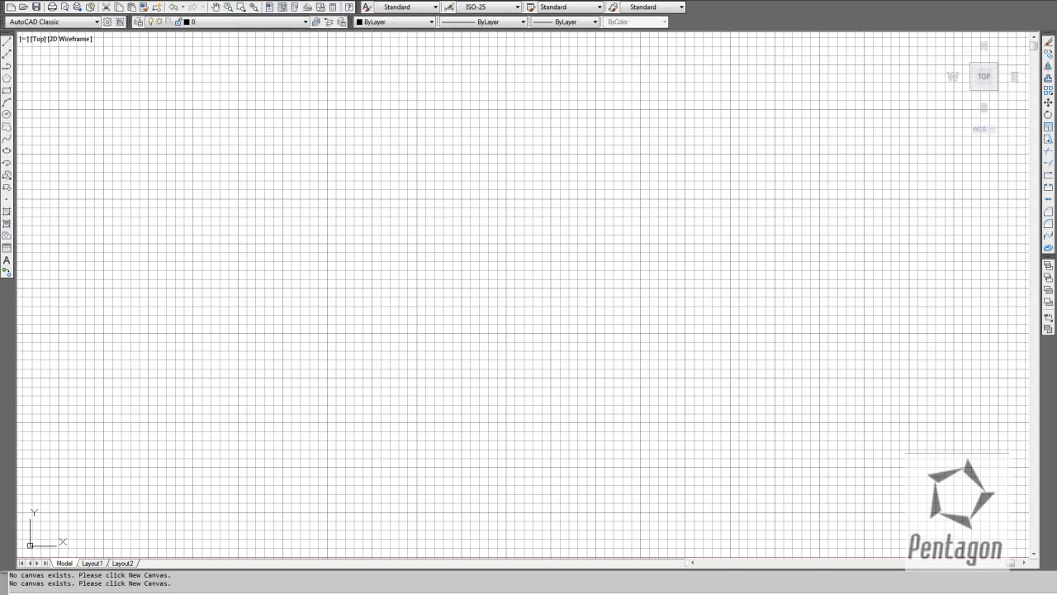
- Switch from the AutoCAD Classic workspace to a ribbon layout without tool palettes and save it as a workspace named Pentagon
left_click(172, 8)
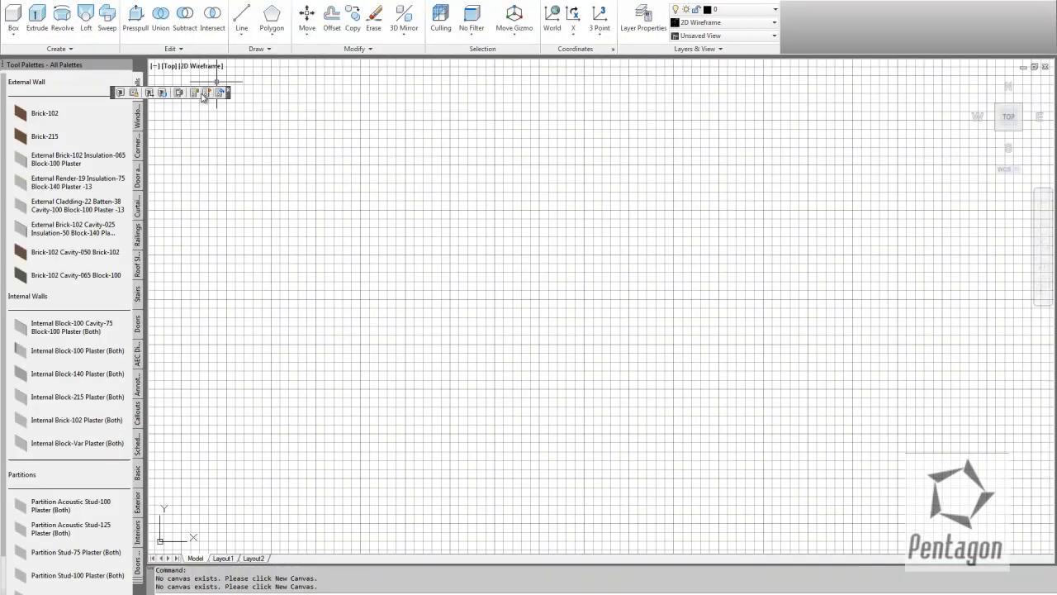
left_click(128, 67)
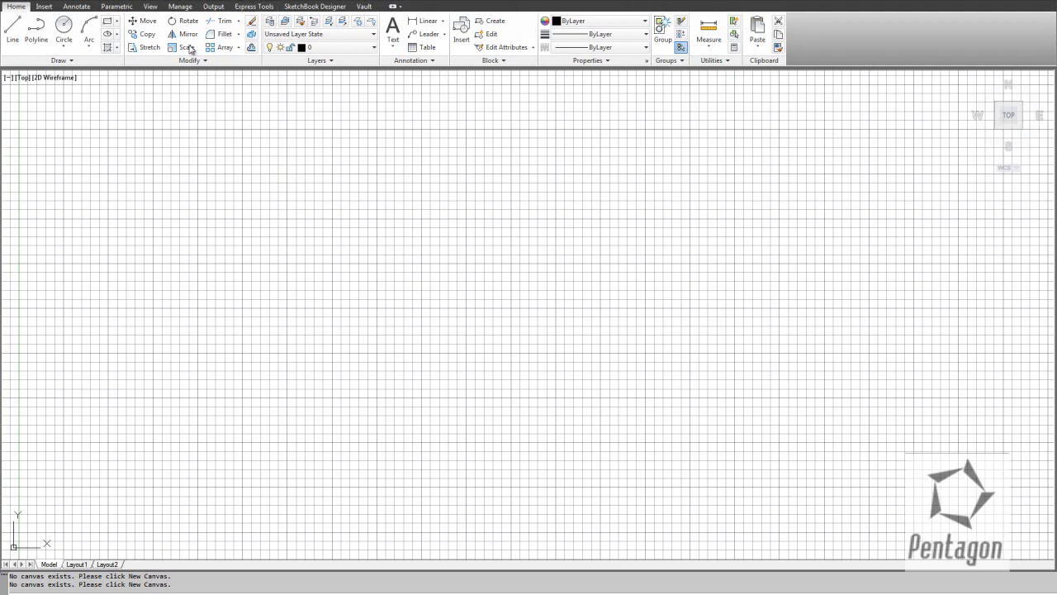
type("Pentagon")
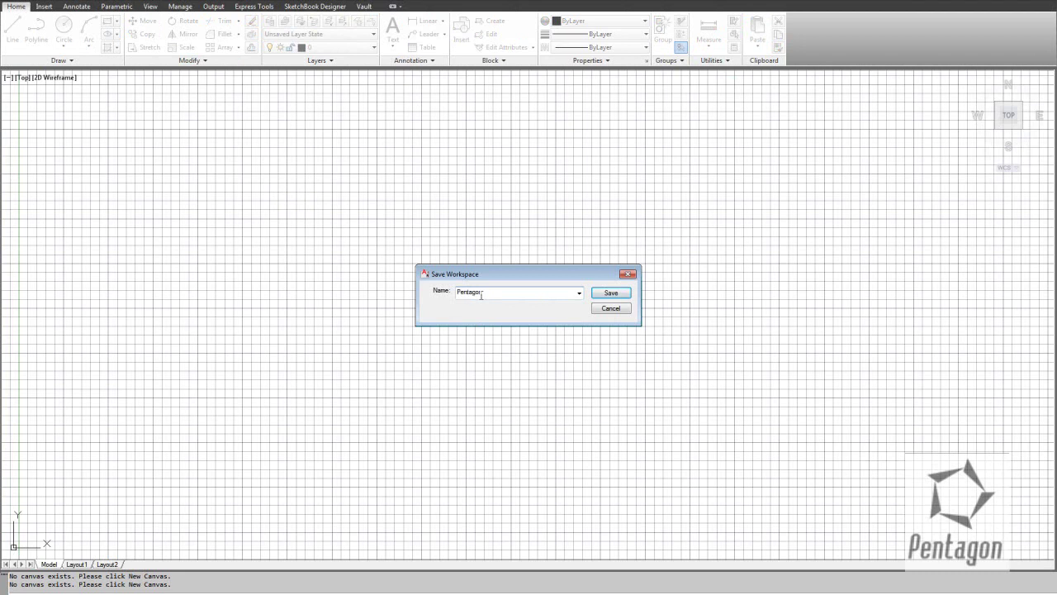
left_click(610, 294)
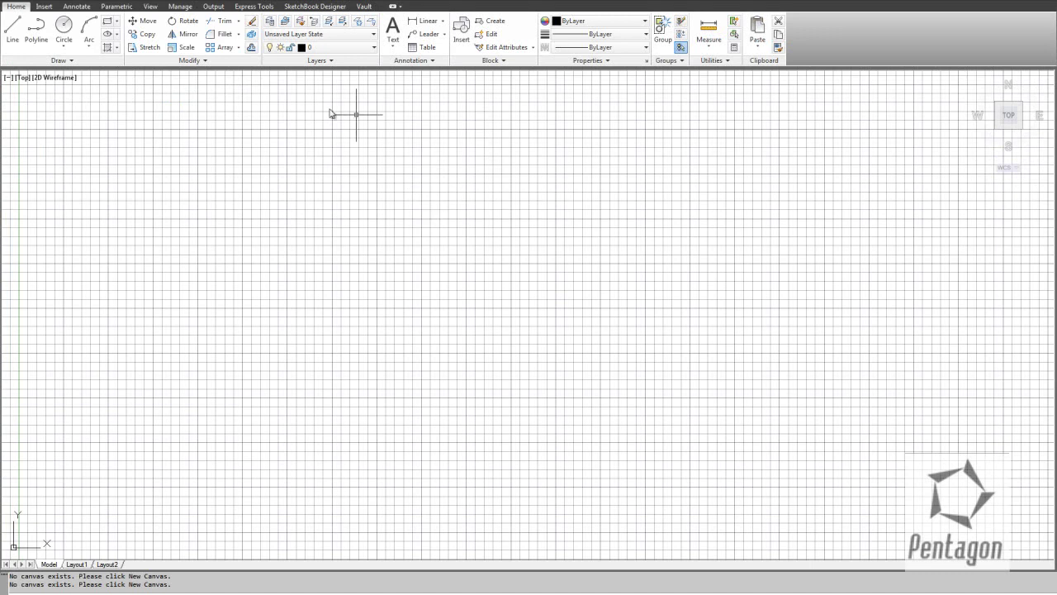
left_click(266, 7)
mouse_move(155, 6)
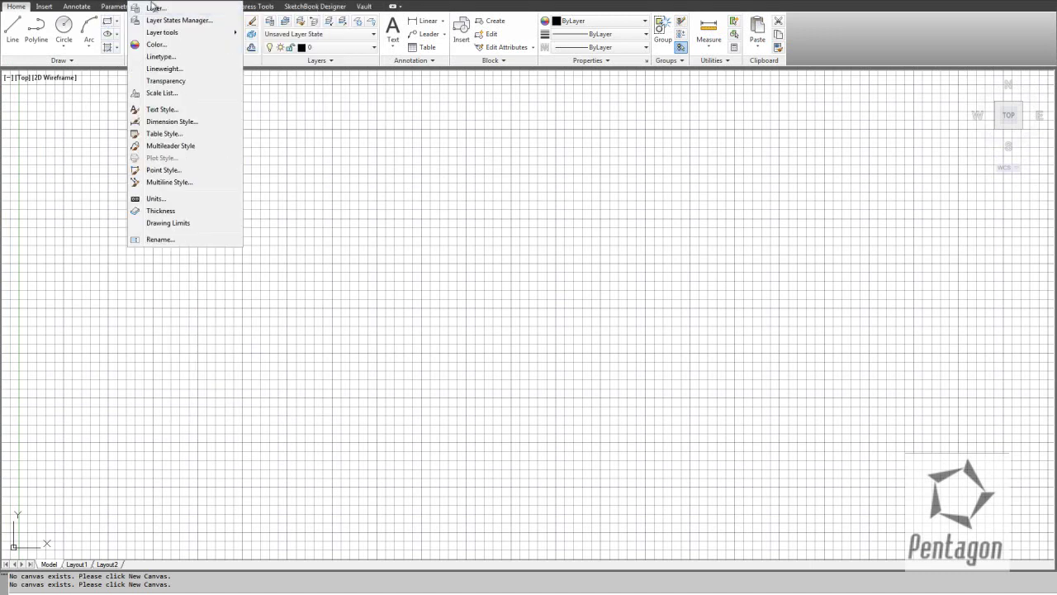
key("Escape")
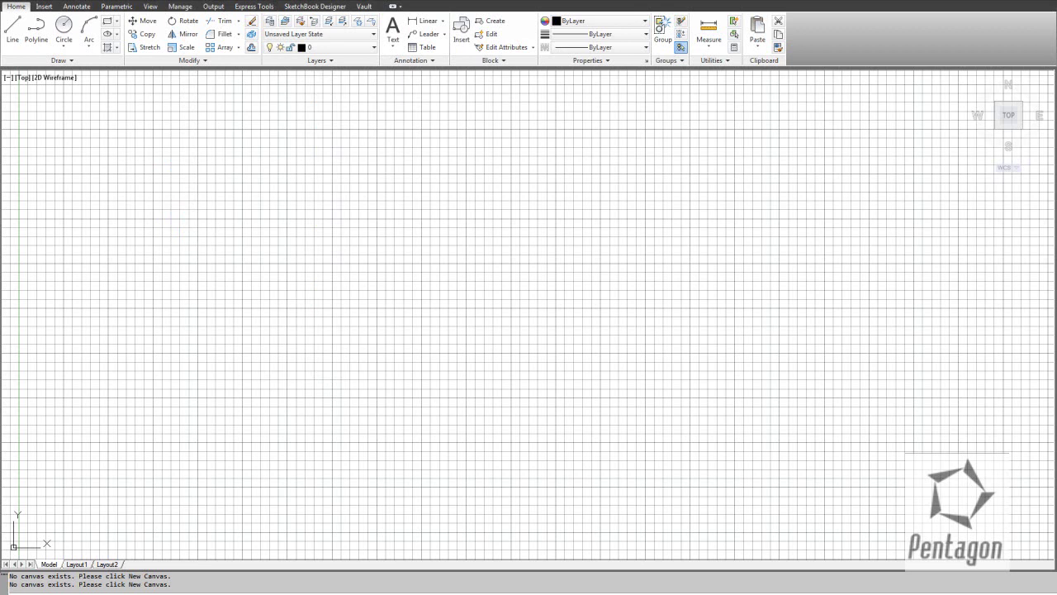
- Find the Line command by searching for "line", sketch a two-segment line across the drawing area and undo it
left_click(6, 1)
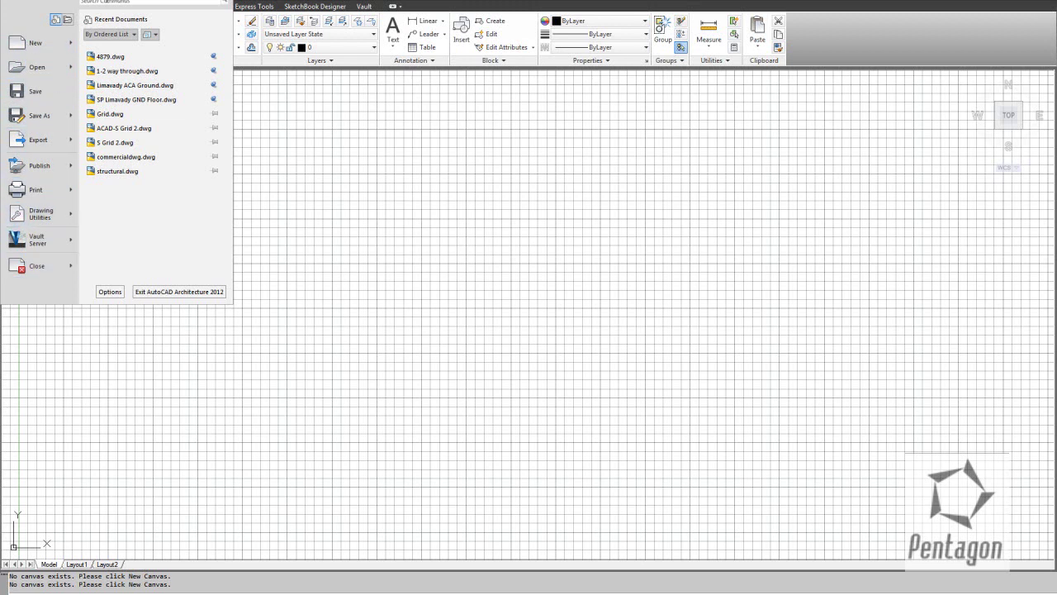
left_click(103, 2)
type("line")
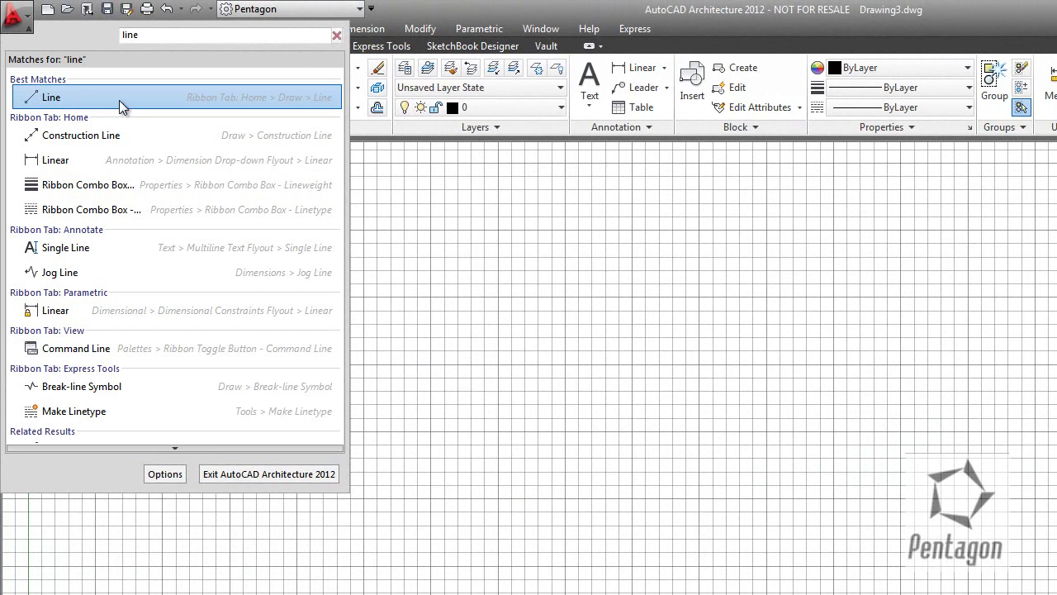
left_click(246, 98)
left_click(362, 571)
left_click(977, 455)
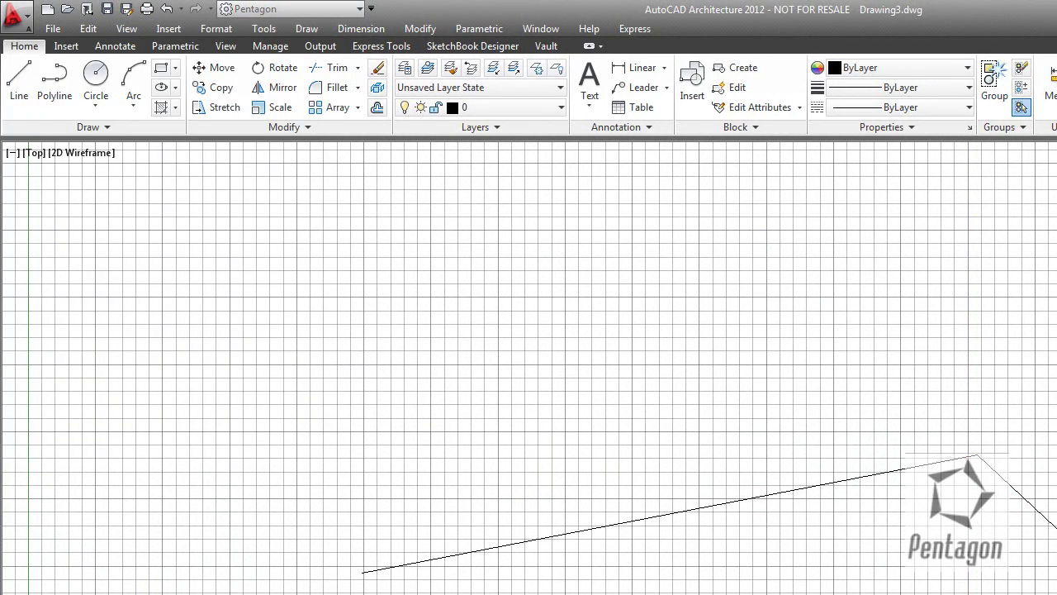
left_click(166, 8)
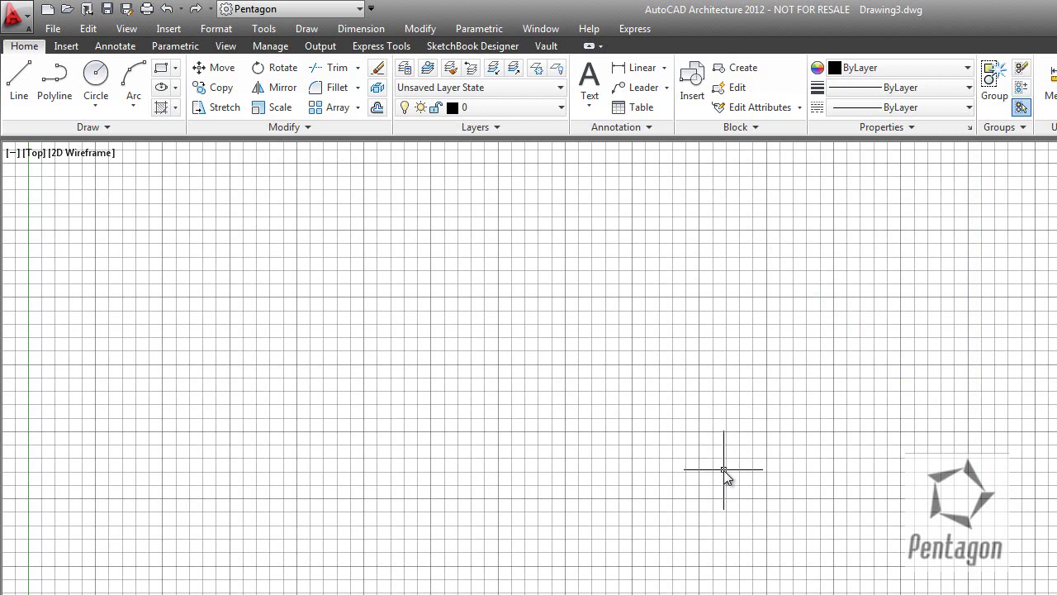
- Create a new layer named Part in the Layer Properties Manager
middle_click_drag(682, 460, 706, 482)
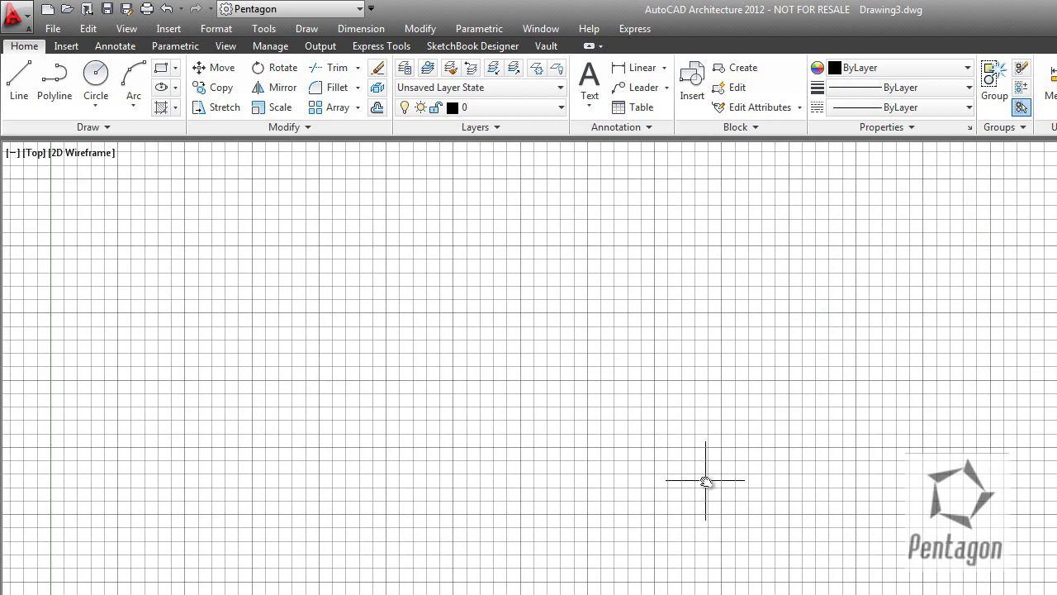
left_click(405, 69)
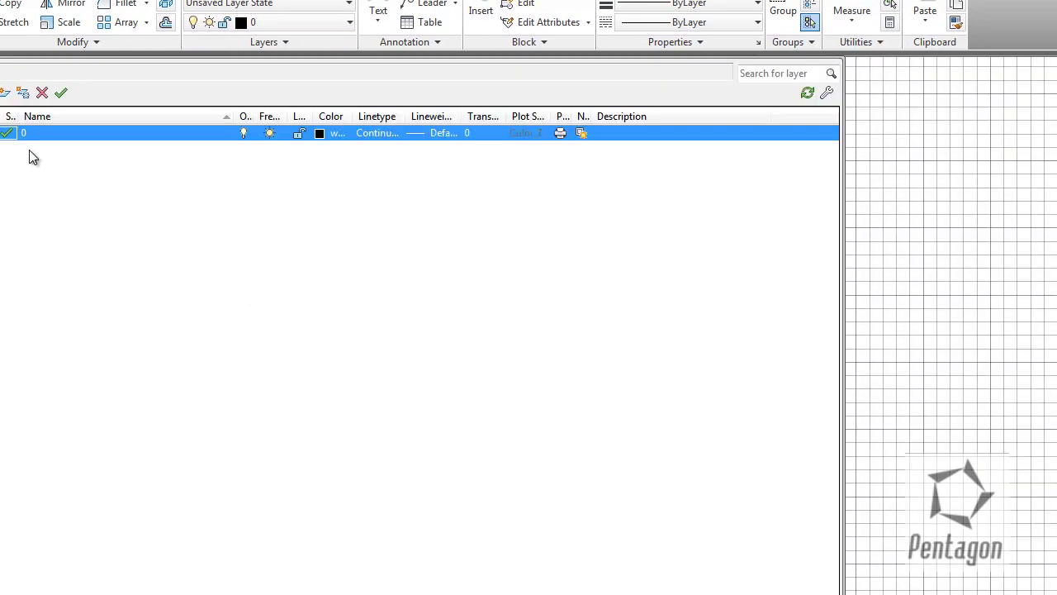
left_click(5, 94)
type("Part")
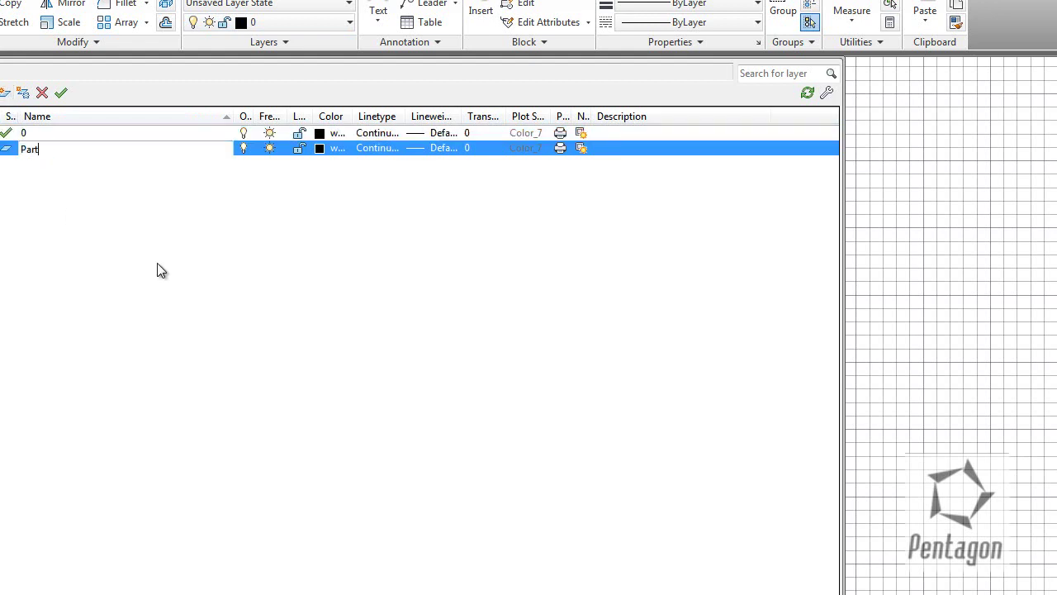
key("Return")
- Set the Part layer's colour to red and make it the current layer
left_click(333, 150)
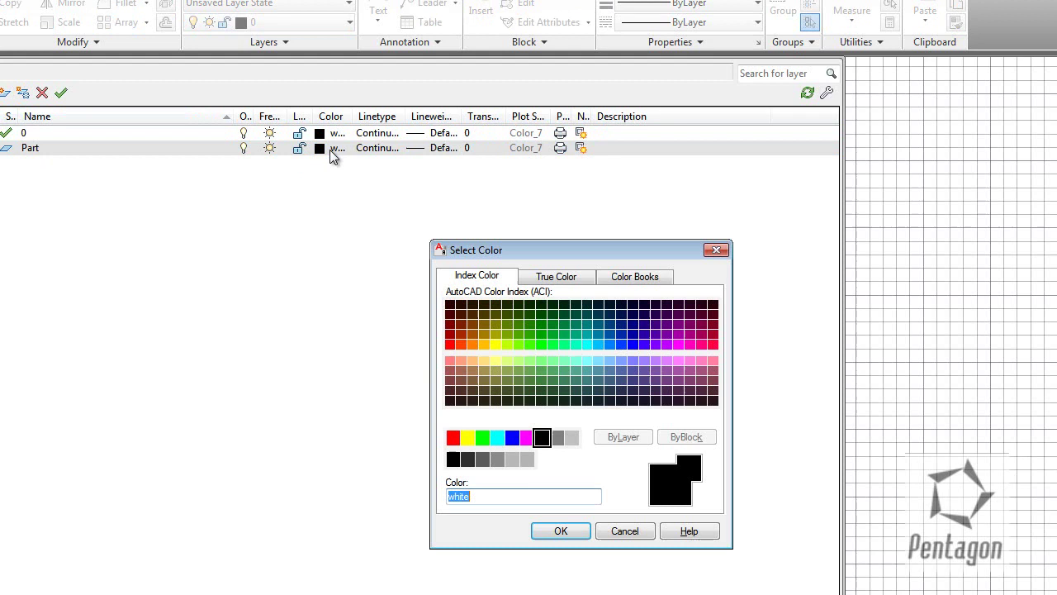
left_click(453, 438)
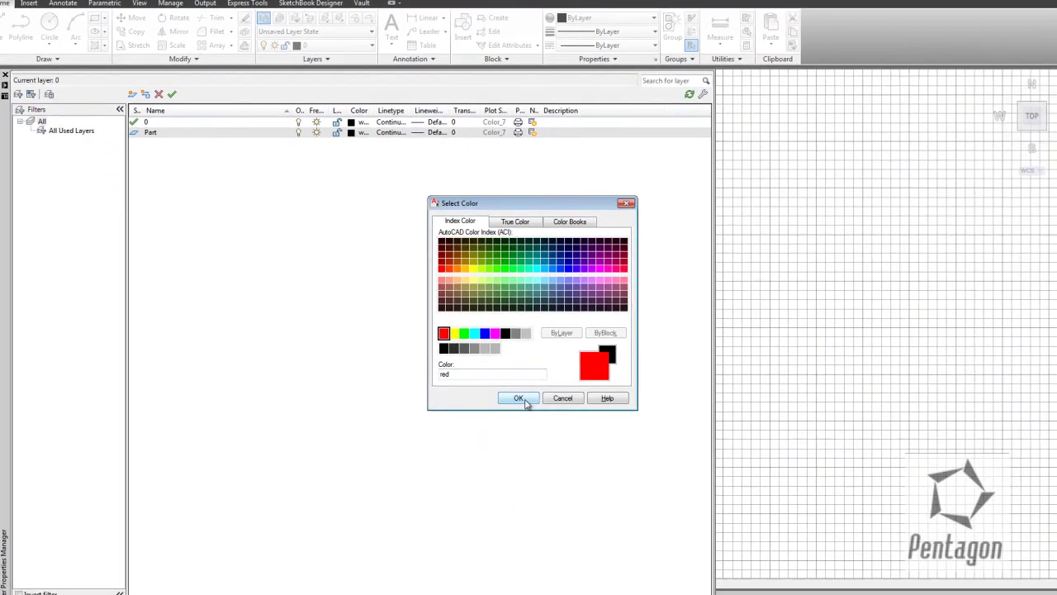
left_click(519, 399)
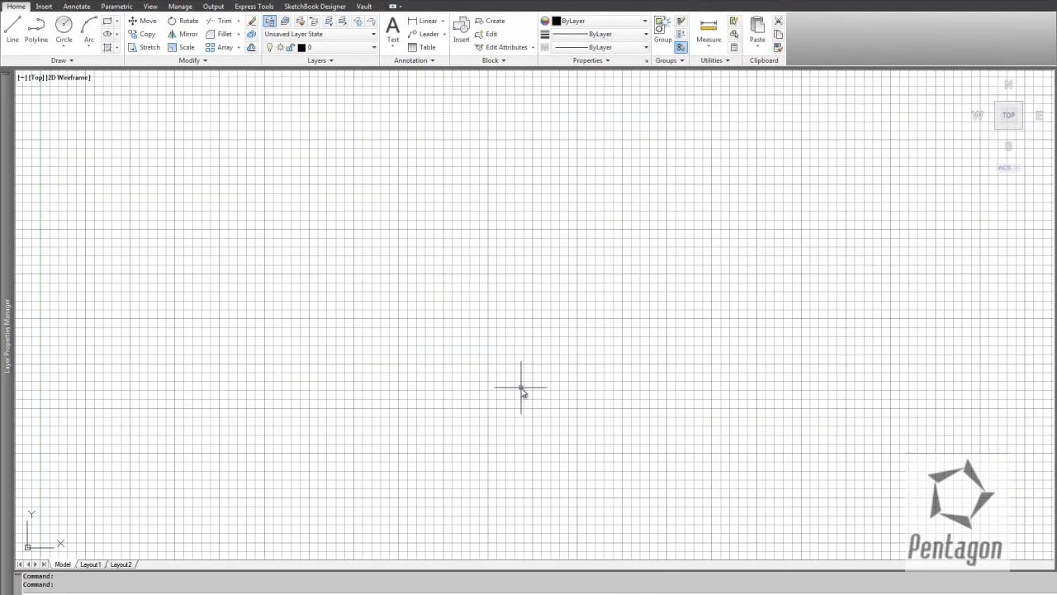
mouse_move(5, 171)
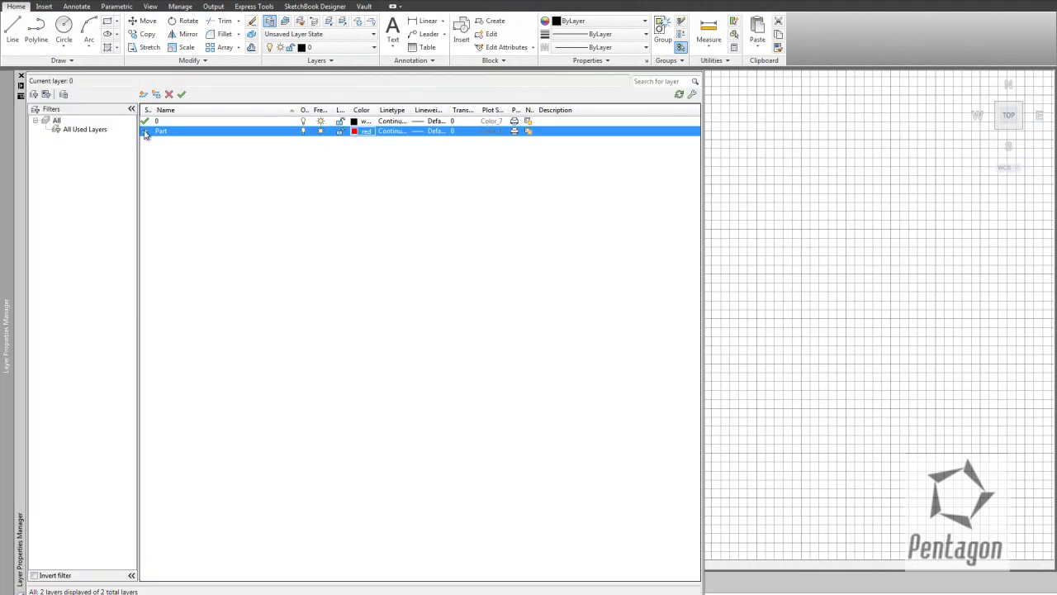
double_click(145, 133)
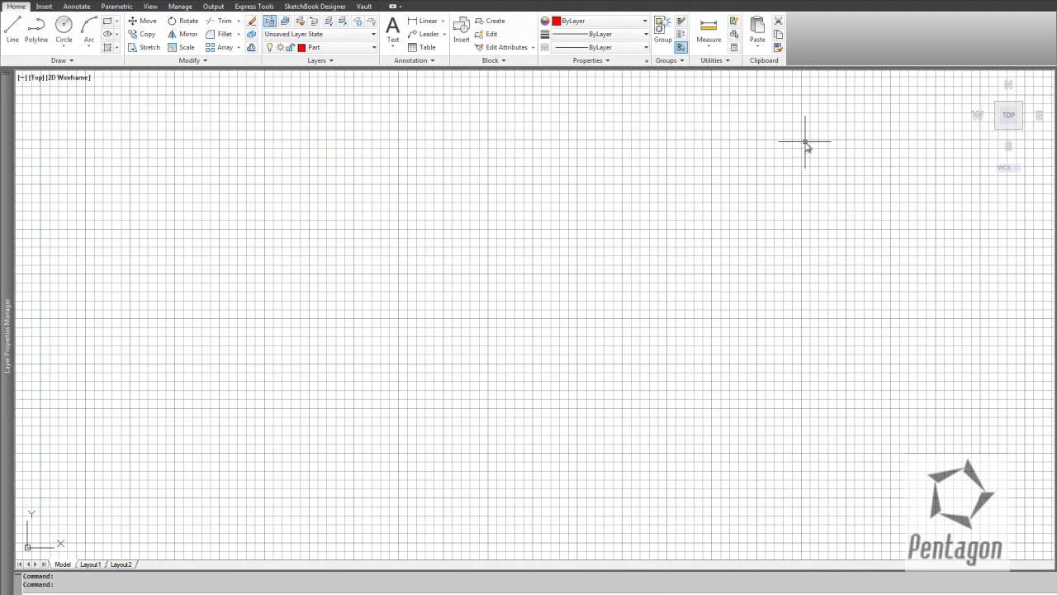
- Switch the current layer to 0 and undo that layer change
left_click(330, 47)
left_click(331, 64)
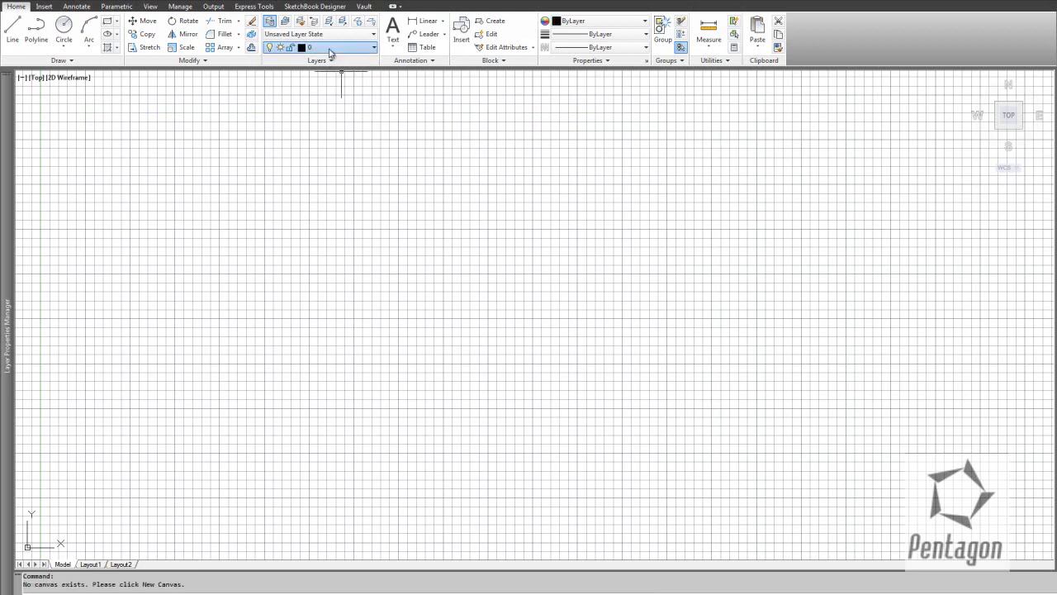
key("ctrl+z")
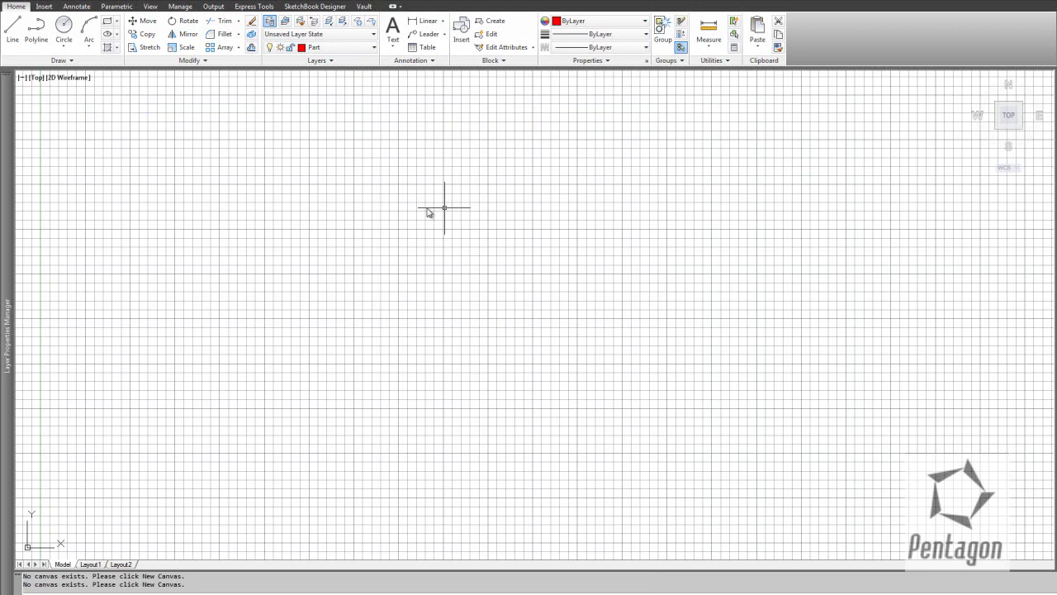
- Draw a circle by centre and radius in the drawing area with a radius of 50
left_click(63, 50)
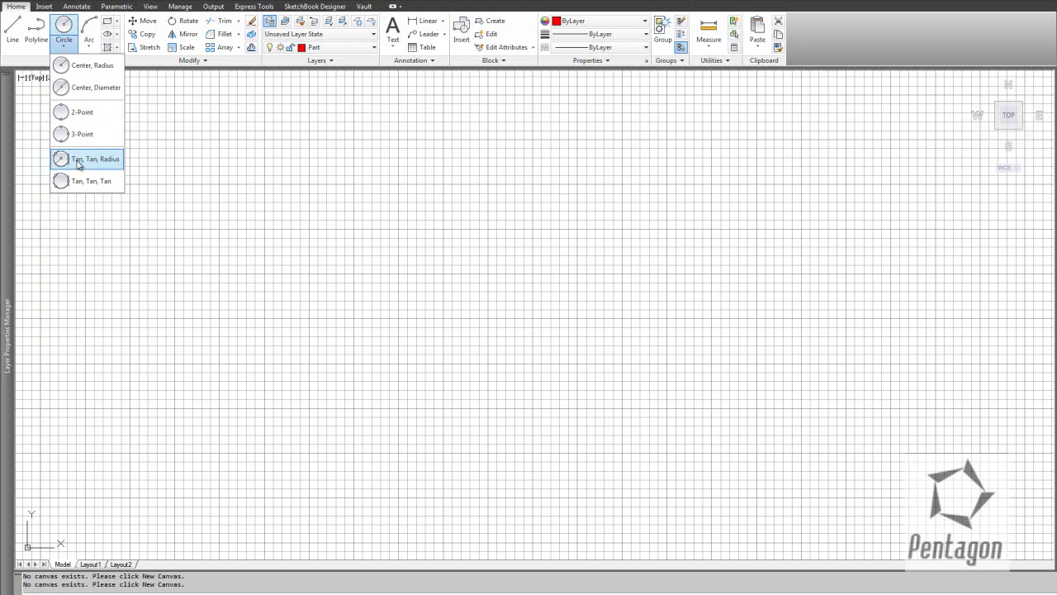
left_click(82, 66)
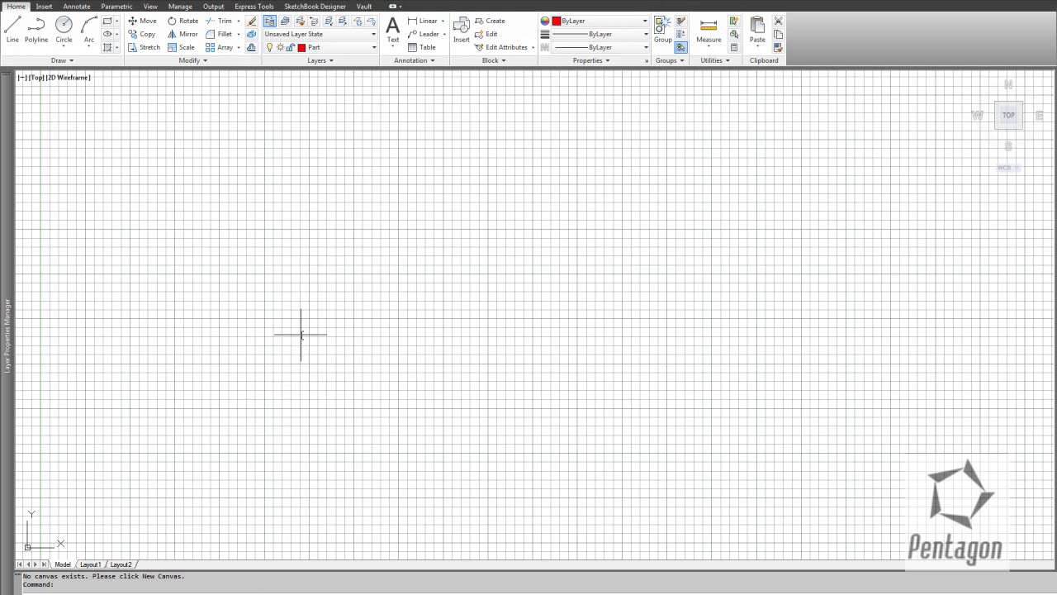
key("Return")
left_click(335, 283)
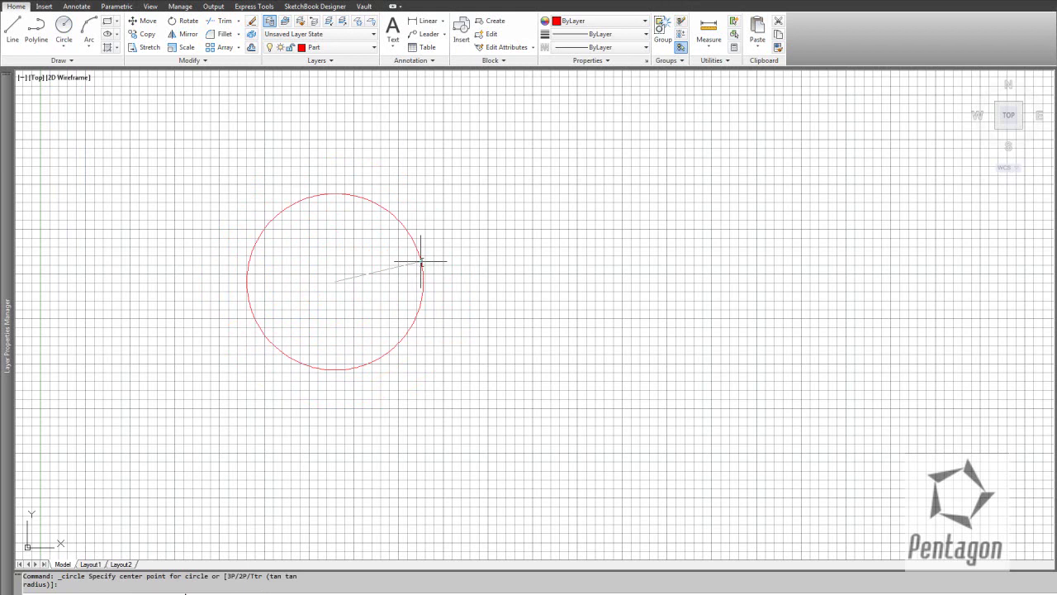
type("50")
key("Return")
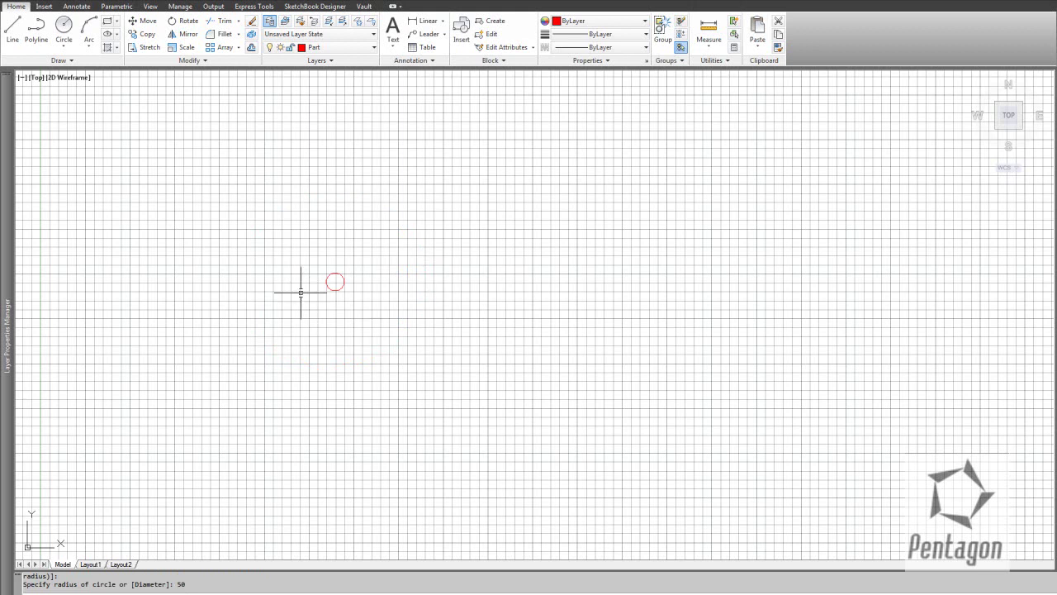
scroll(330, 286, "up", 3)
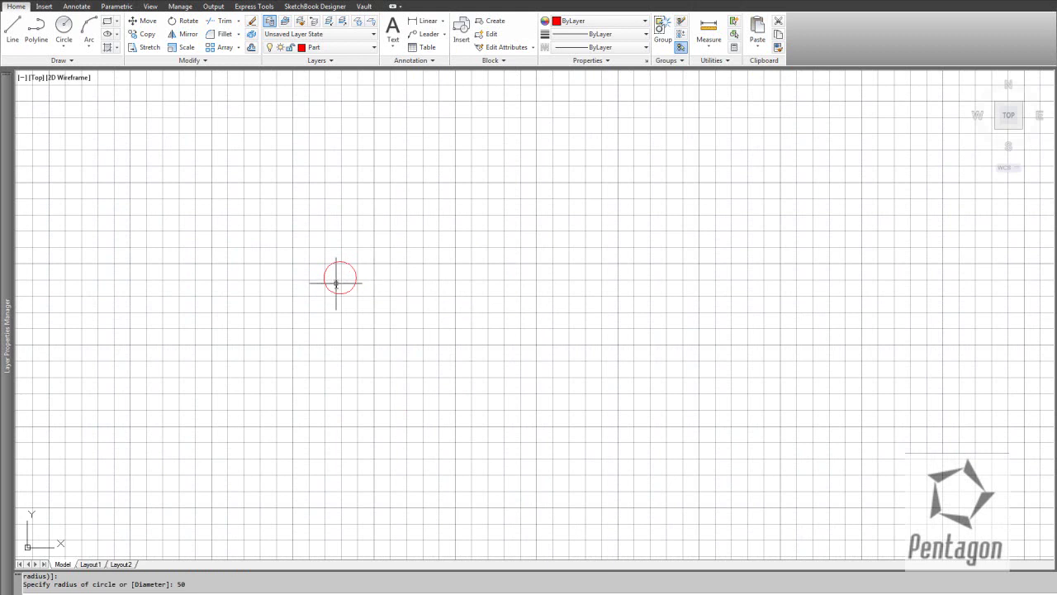
scroll(334, 283, "up", 5)
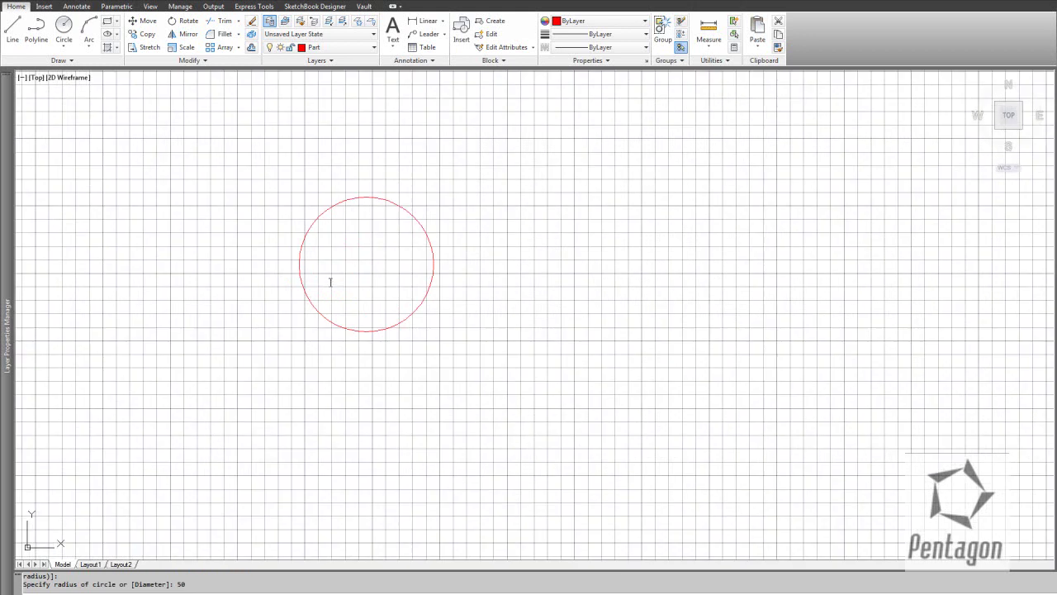
middle_click(392, 273)
middle_click(392, 273)
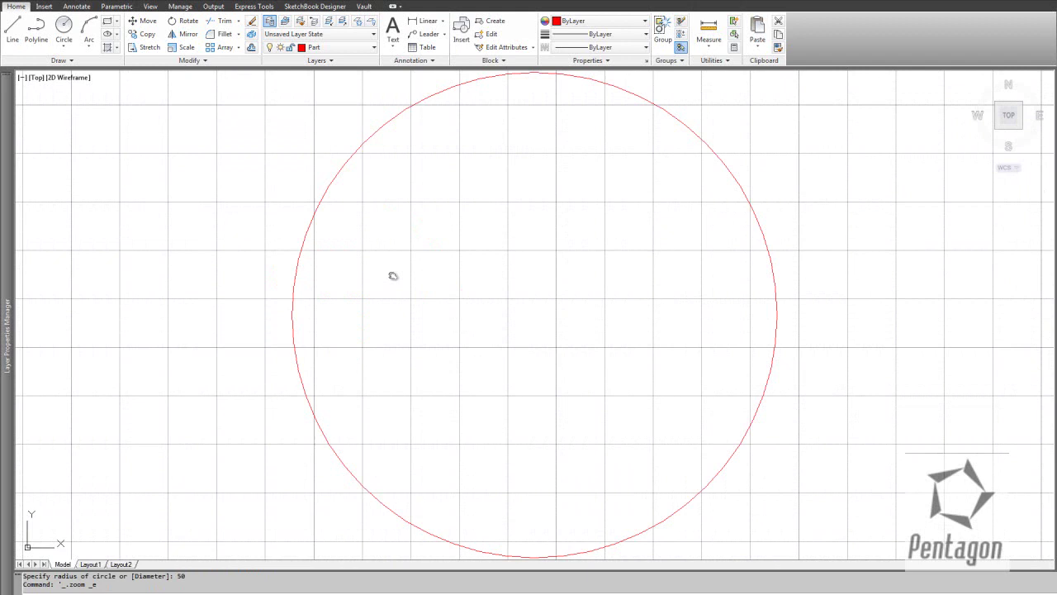
scroll(393, 274, "down", 10)
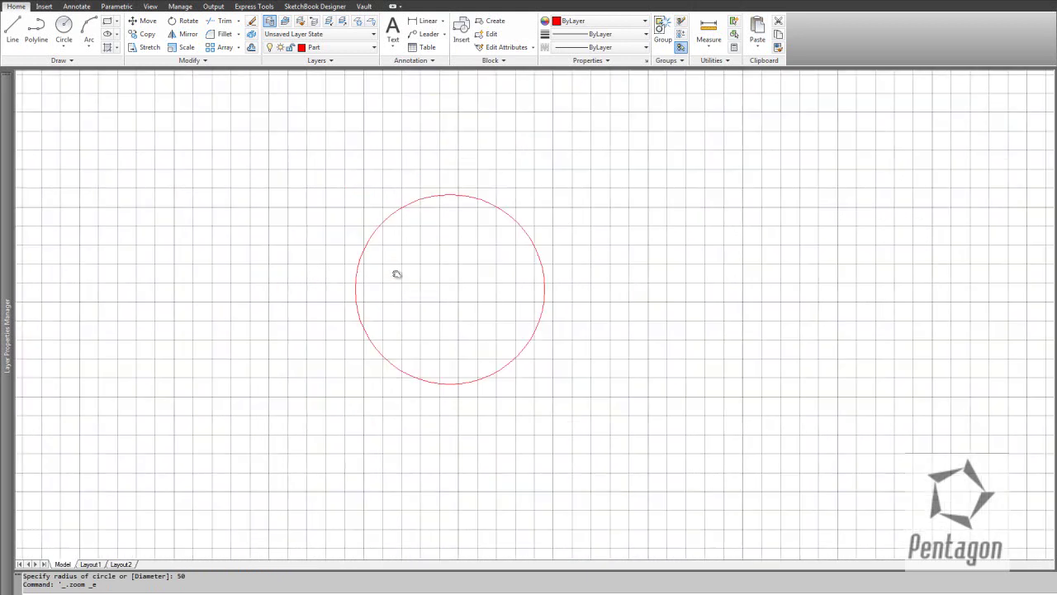
middle_click_drag(506, 314, 441, 331)
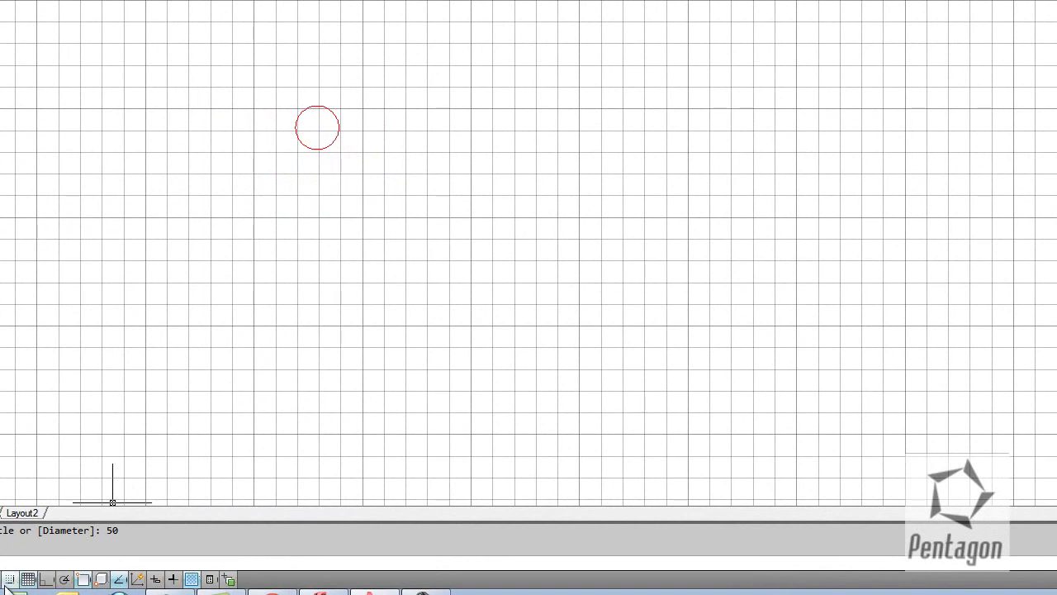
- Show the status bar toggles as text labels instead of icons and turn off the drawing grid
right_click(120, 581)
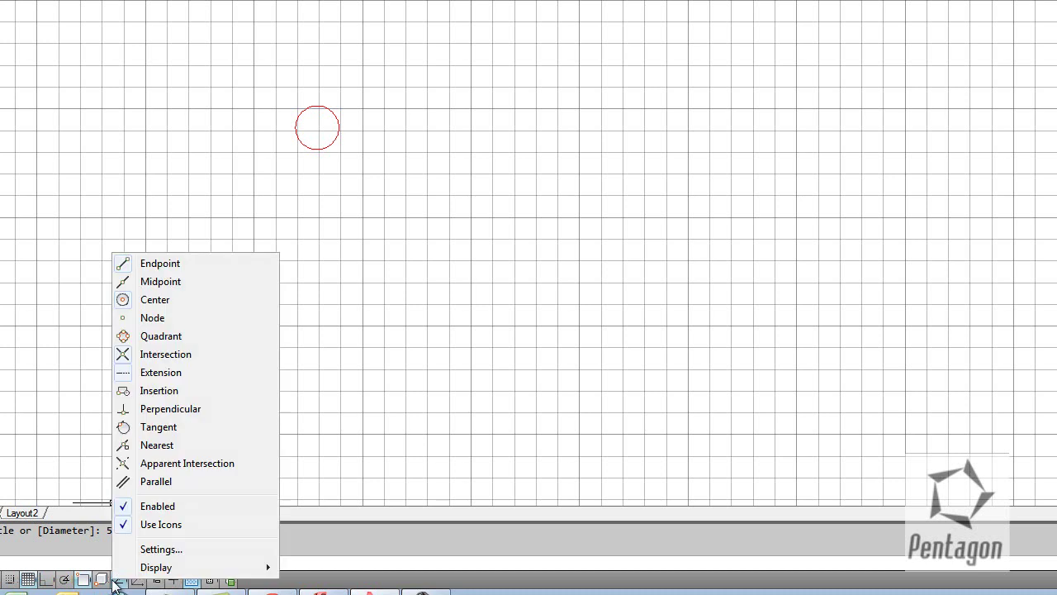
left_click(156, 526)
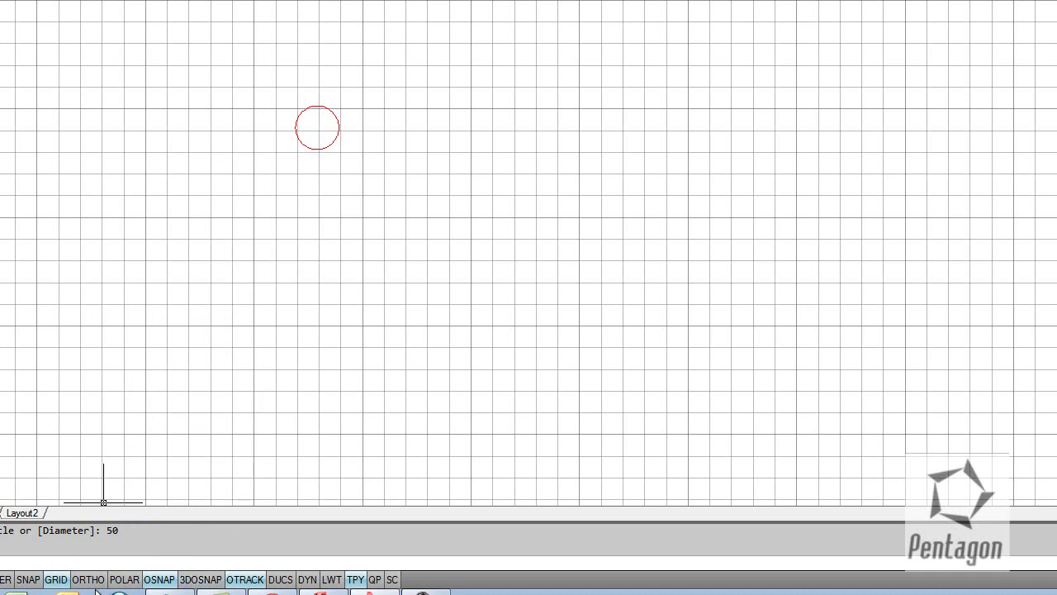
left_click(54, 580)
left_click(55, 580)
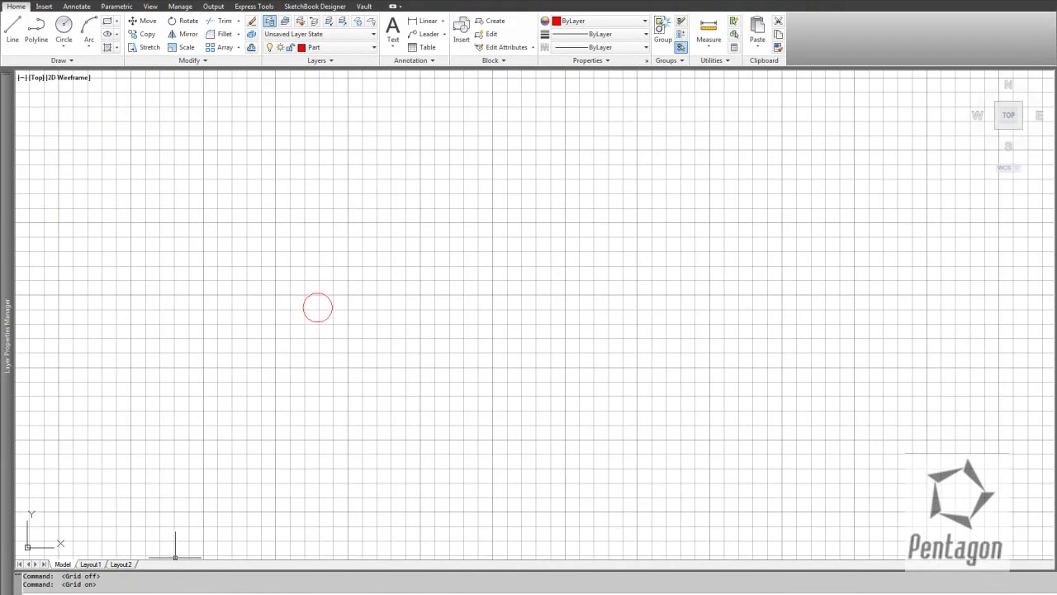
key("F7")
scroll(319, 329, "up", 8)
middle_click_drag(341, 289, 382, 342)
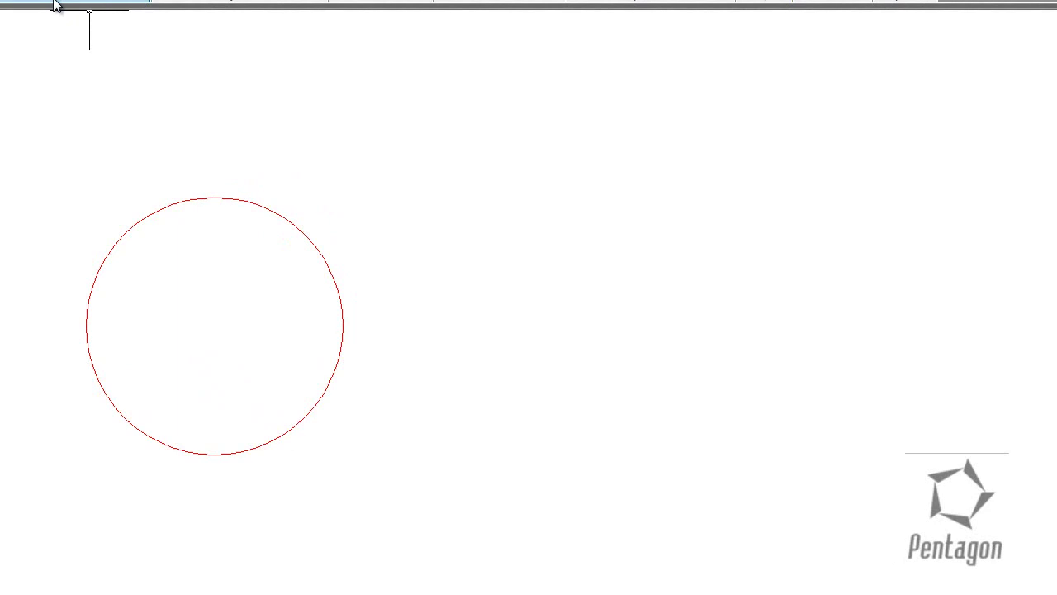
- Expand the Modify and Draw tool groups in full and pin both of them open
mouse_move(55, 5)
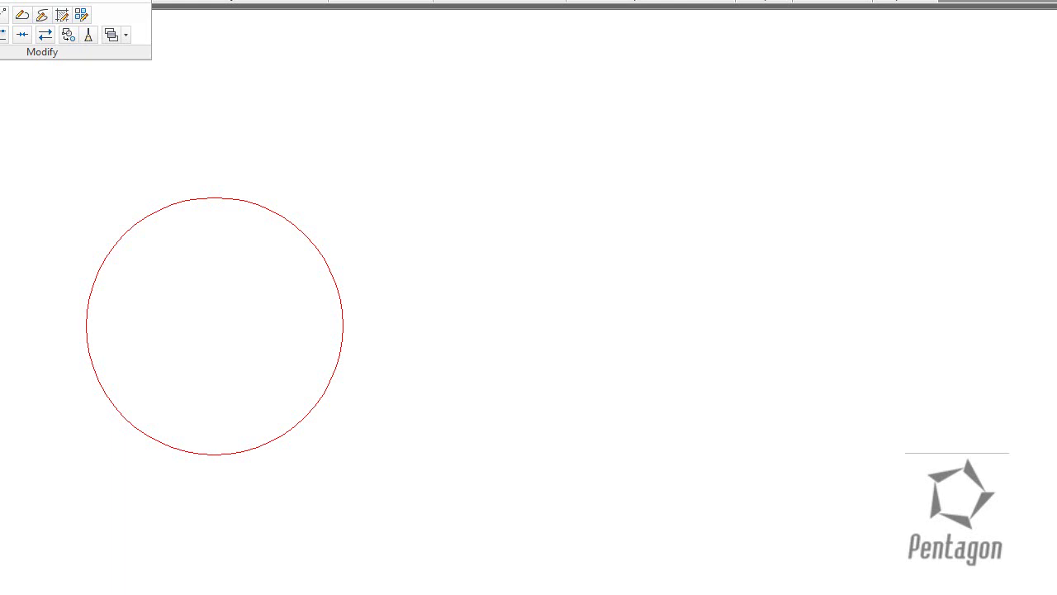
left_click(73, 62)
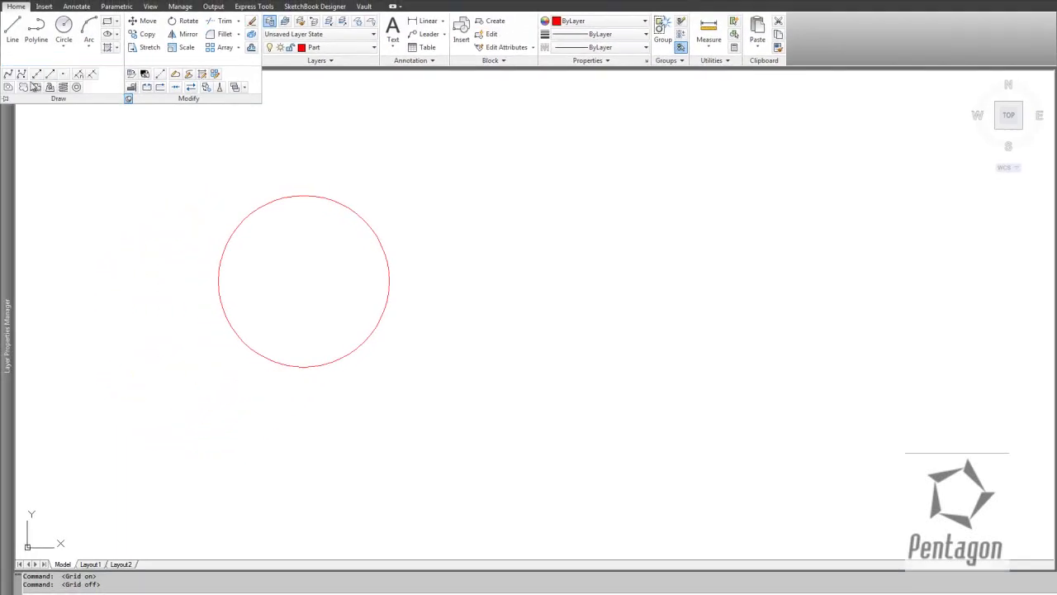
left_click(5, 100)
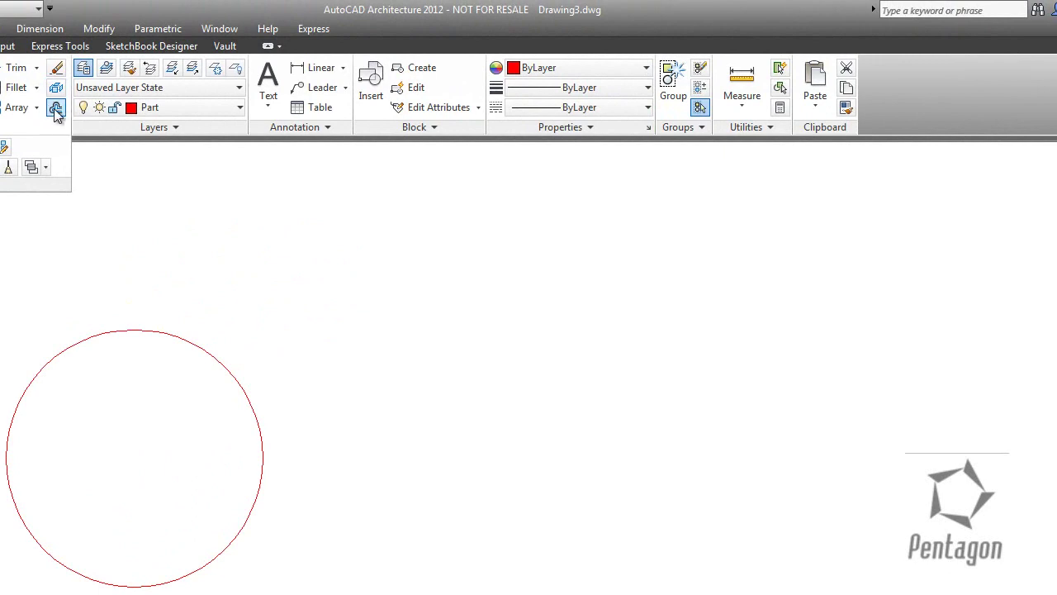
- Offset the circle inward by 25 to create a smaller concentric circle
left_click(57, 109)
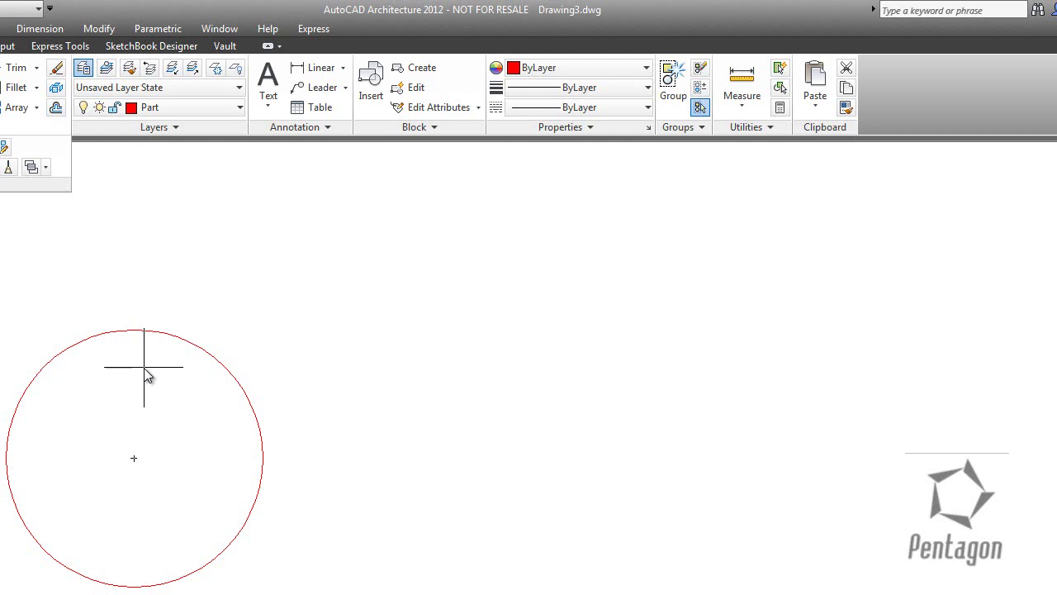
type("25")
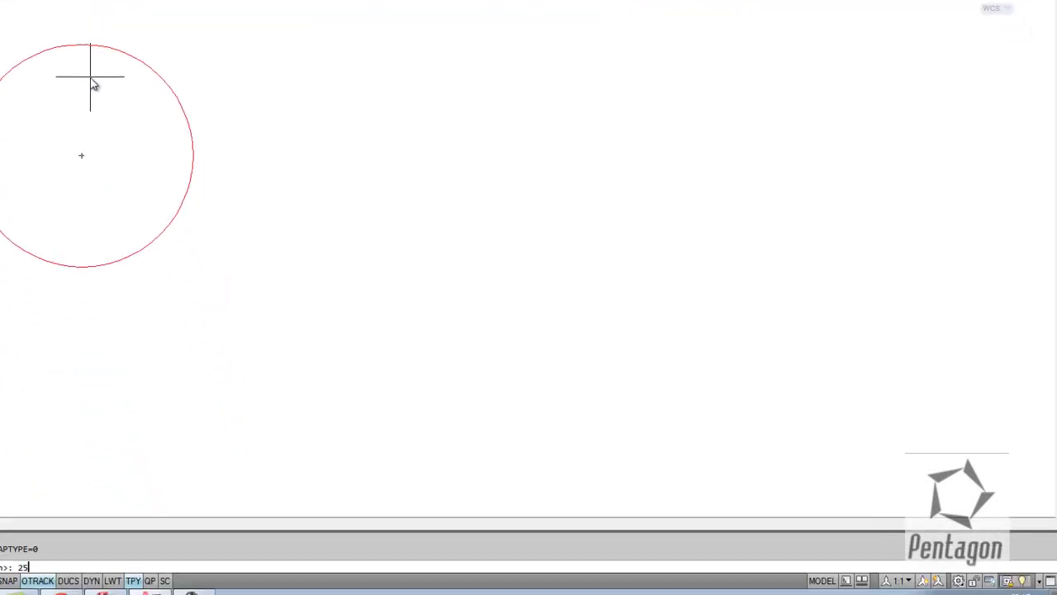
key("Return")
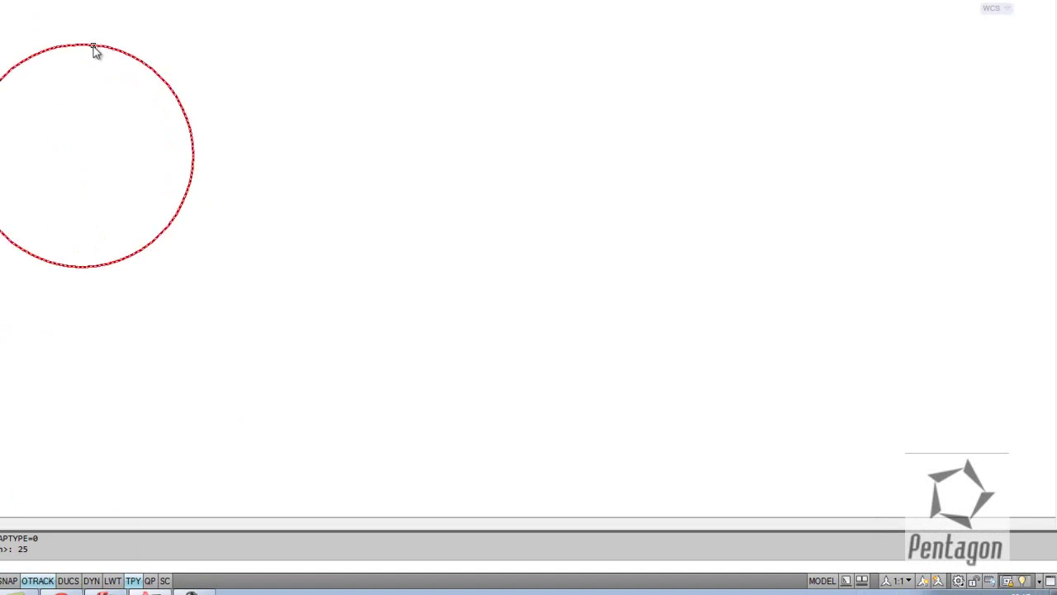
left_click(93, 47)
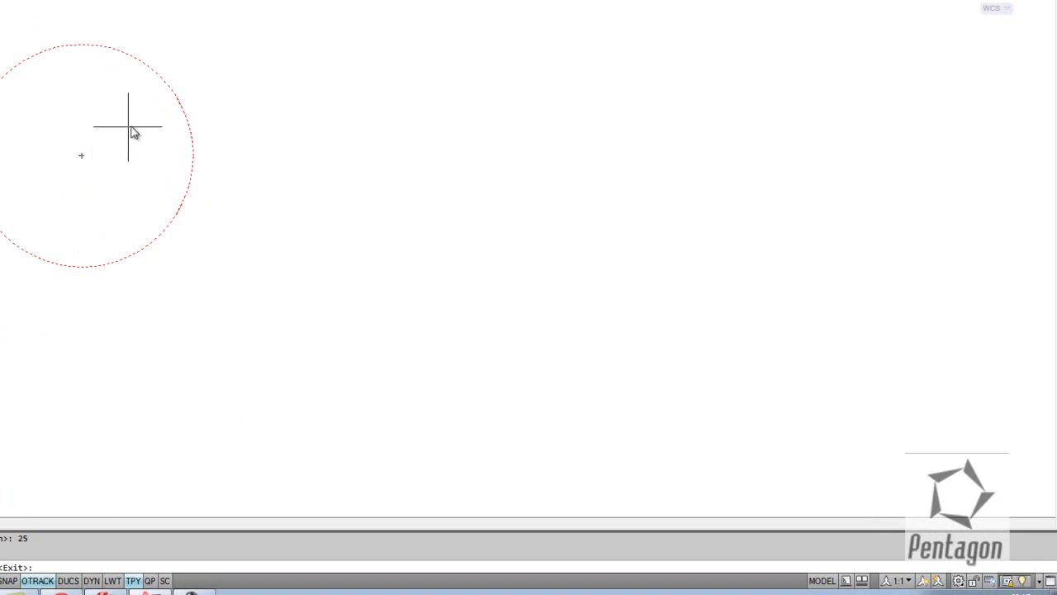
left_click(68, 144)
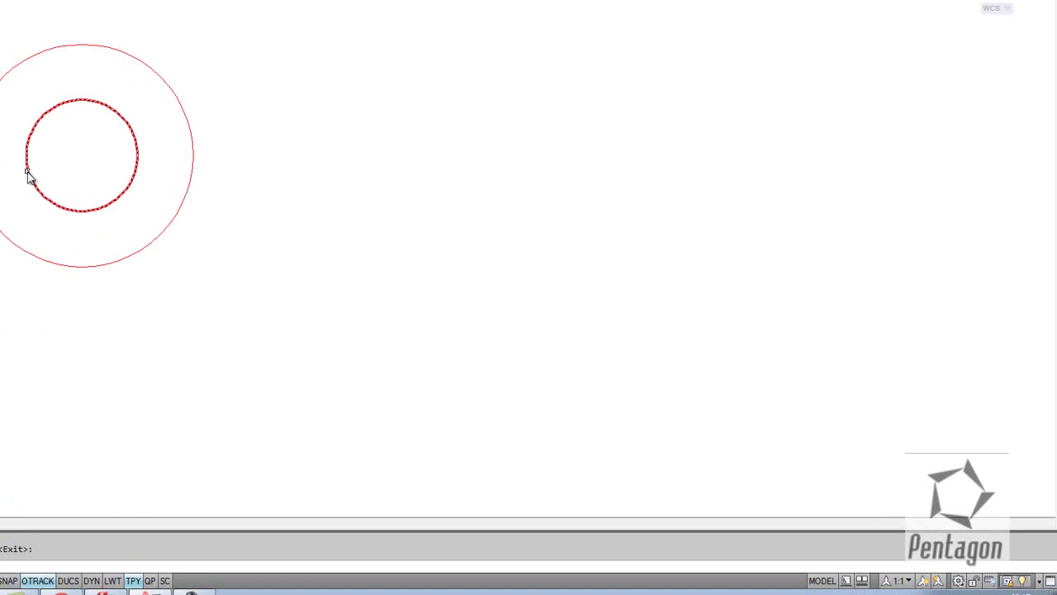
left_click(28, 177)
key("Escape")
left_click(404, 164)
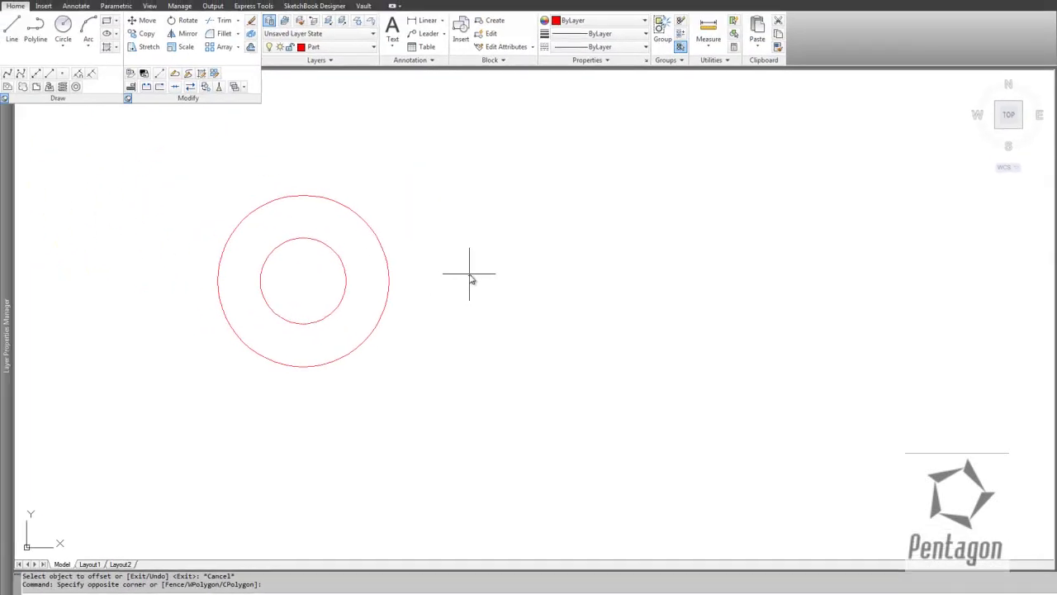
- Start the Copy command and select both concentric circles with a window that fully encloses them
scroll(470, 280, "down", 5)
middle_click_drag(371, 314, 226, 350)
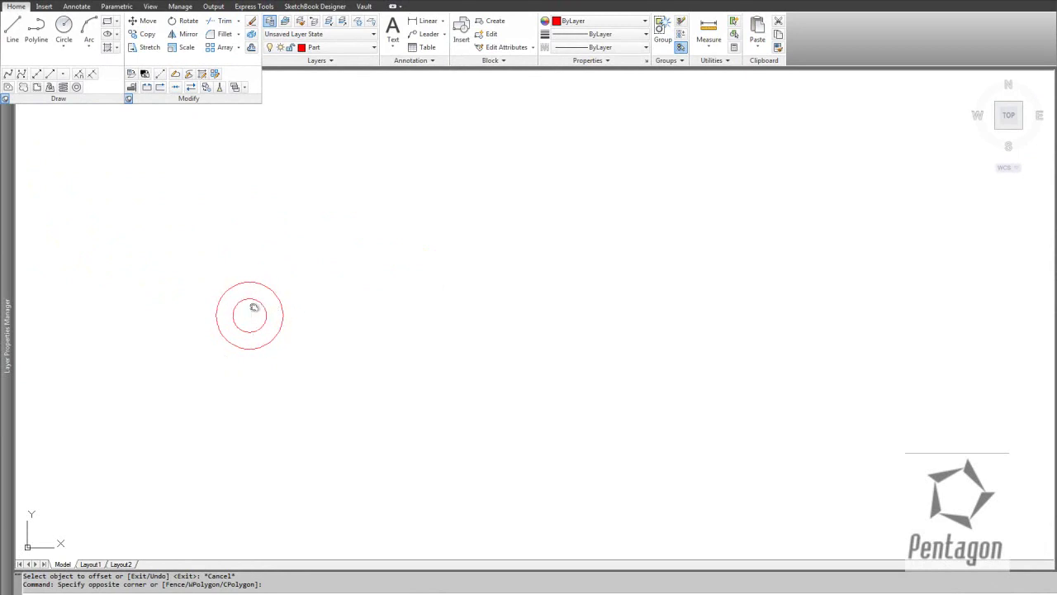
scroll(343, 332, "up", 2)
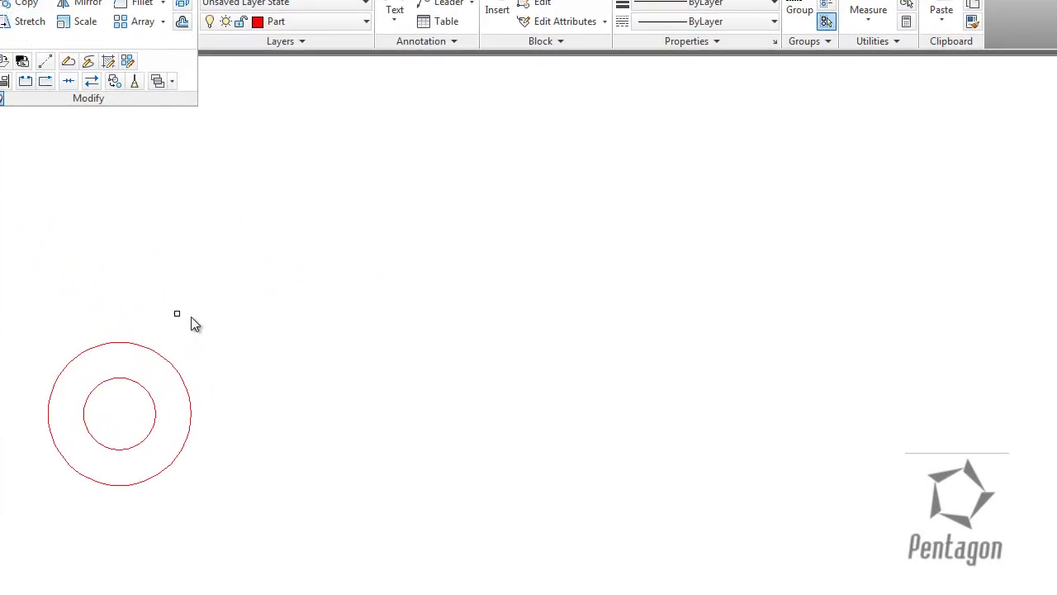
middle_click_drag(139, 413, 385, 414)
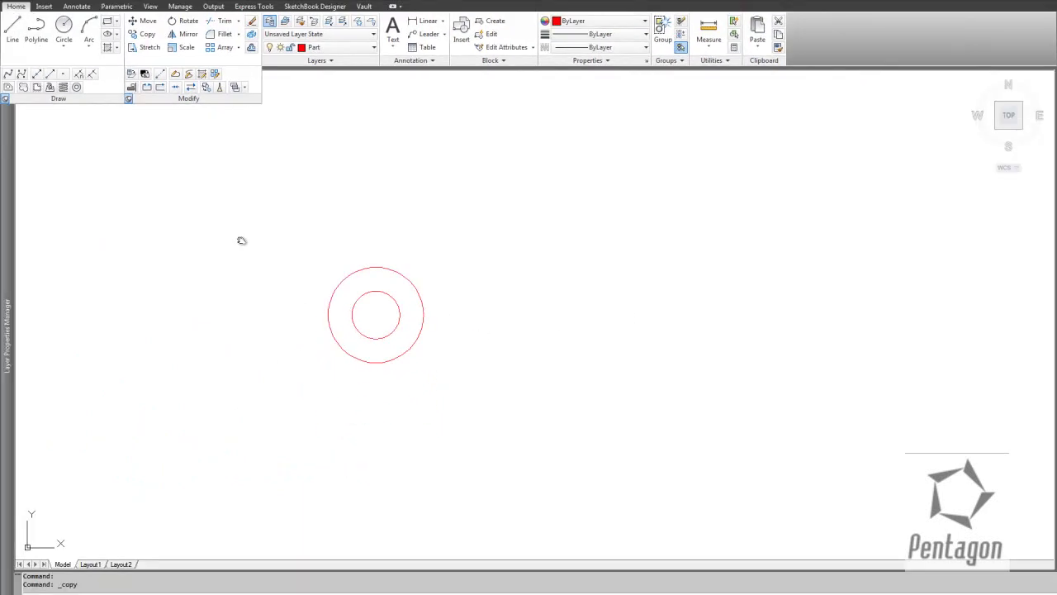
left_click_drag(235, 237, 512, 404)
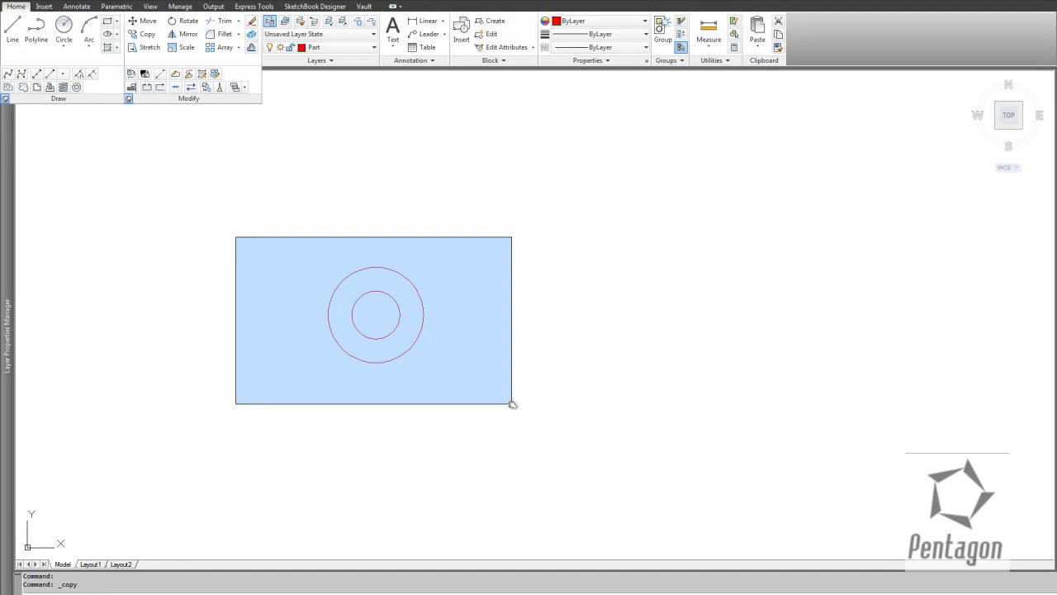
left_click(512, 404)
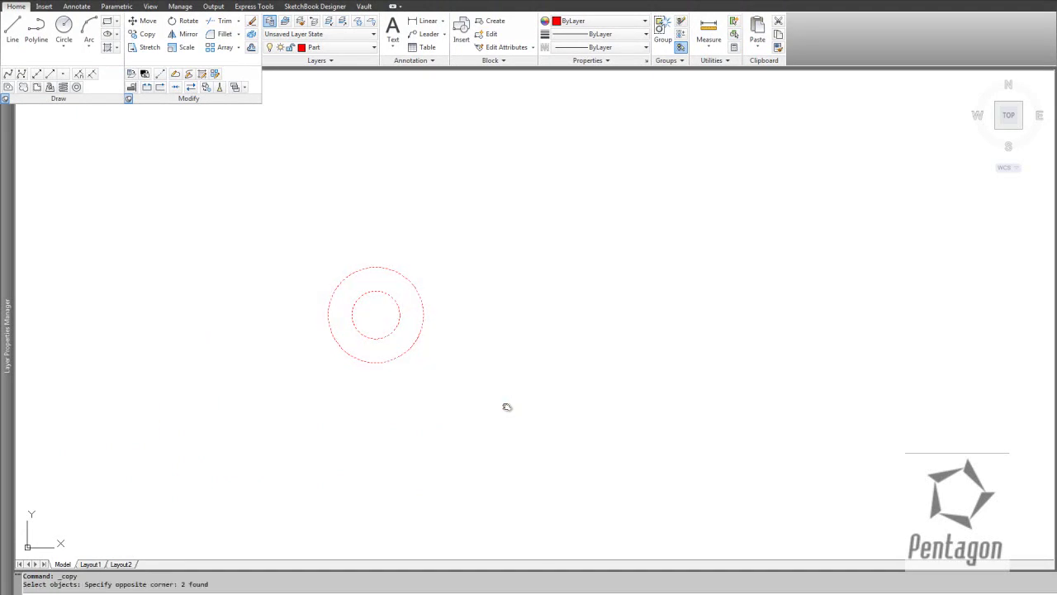
- Practise selecting both circles again, using enclosing windows and a crossing window over their lower part
left_click(301, 248)
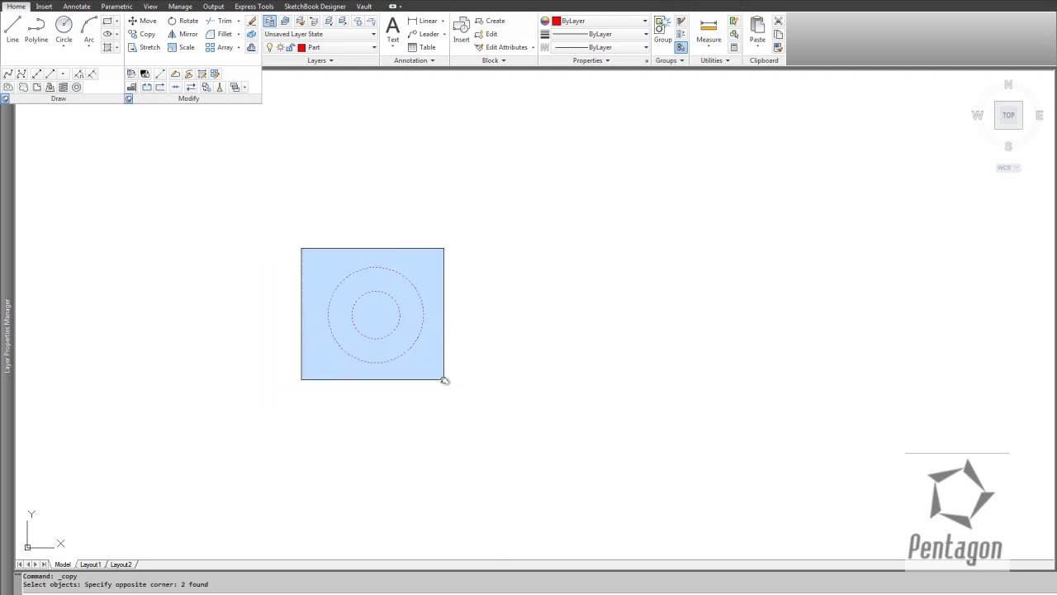
left_click(444, 380)
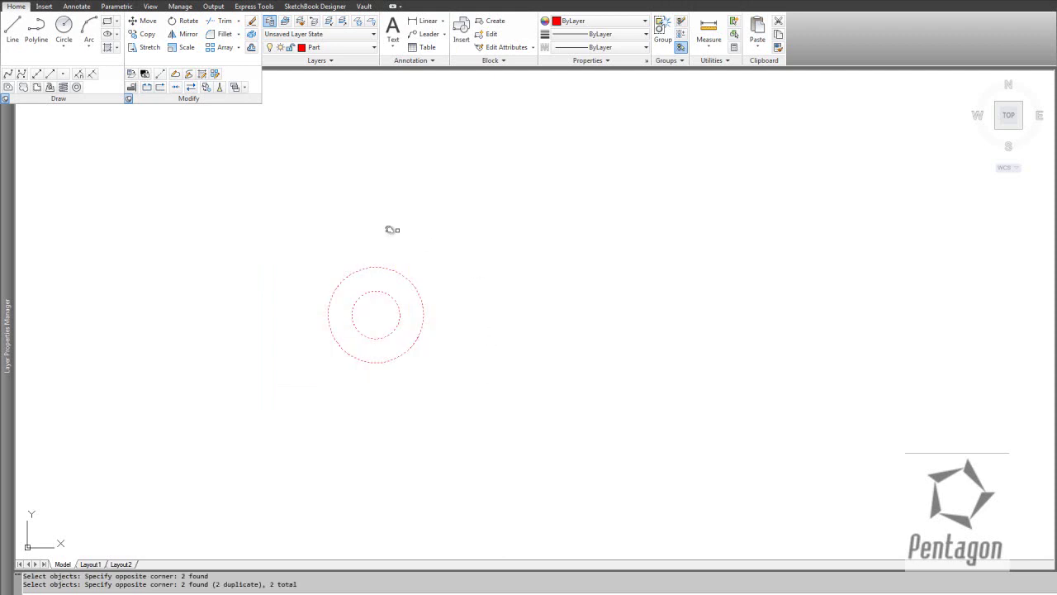
left_click(302, 231)
left_click(464, 391)
left_click(557, 388)
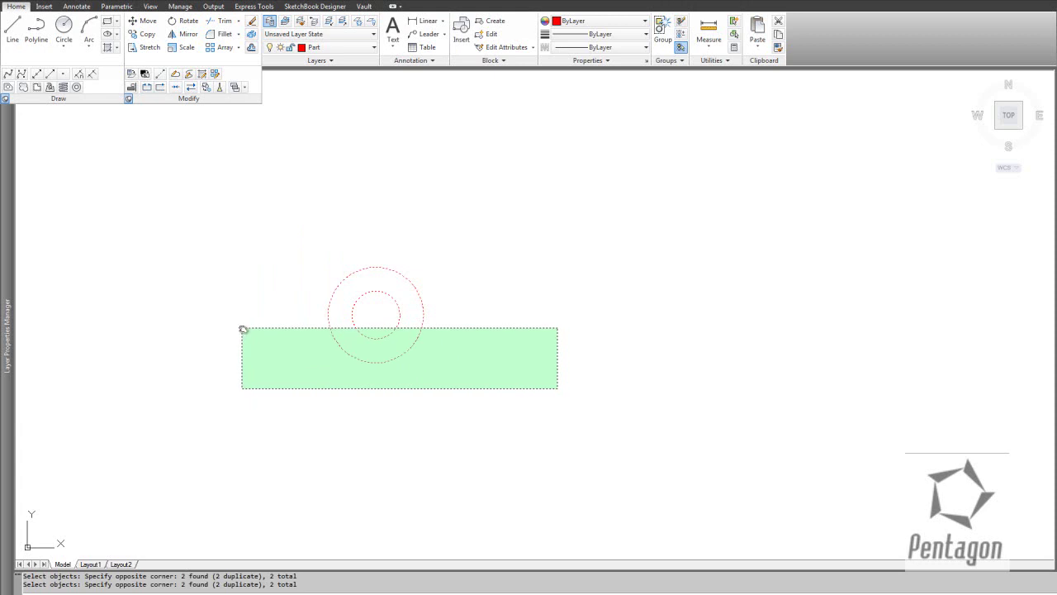
left_click(250, 333)
left_click(441, 363)
left_click(76, 188)
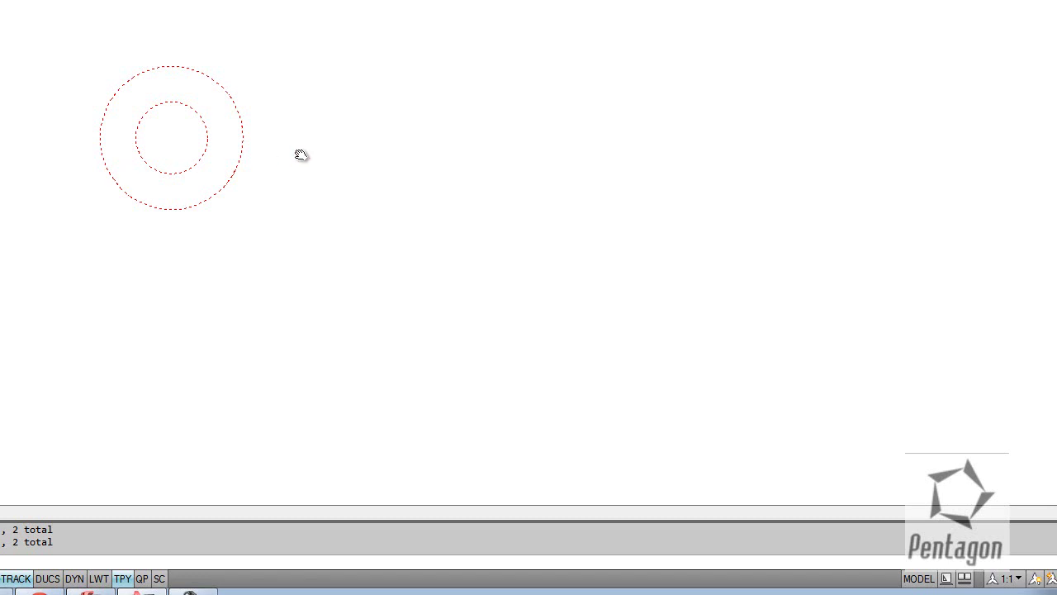
- Copy the two selected circles 200 units horizontally to the right from their common centre, with Ortho mode on
key("Escape")
left_click(171, 138)
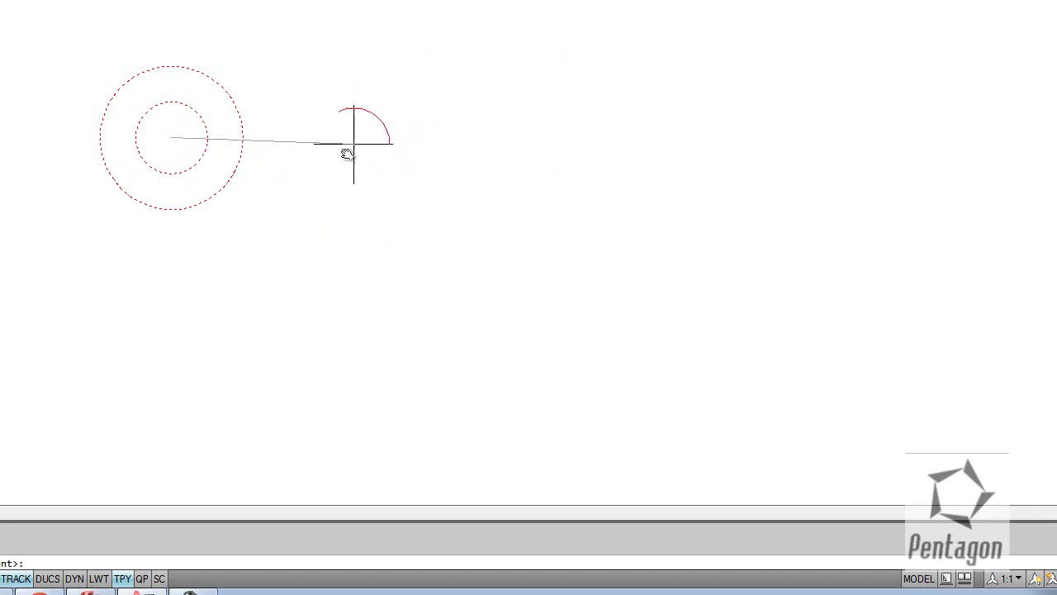
key("F8")
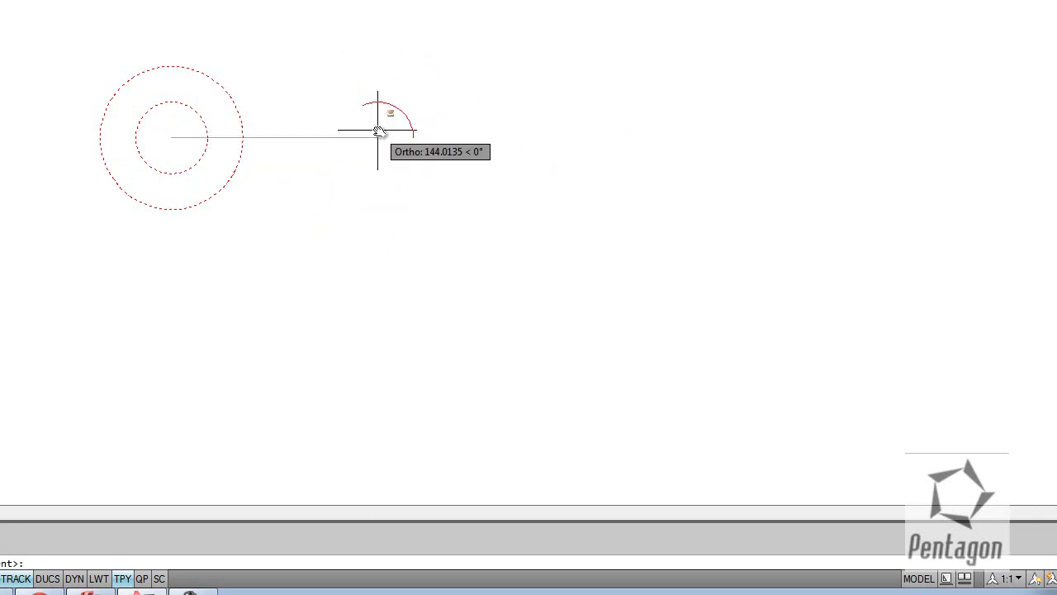
key("F8")
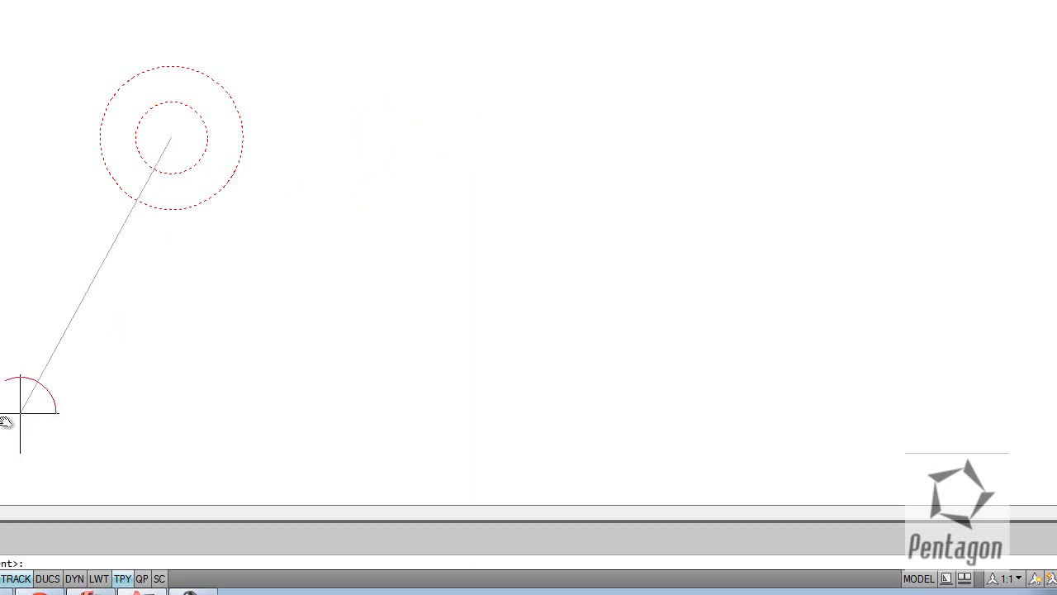
key("F8")
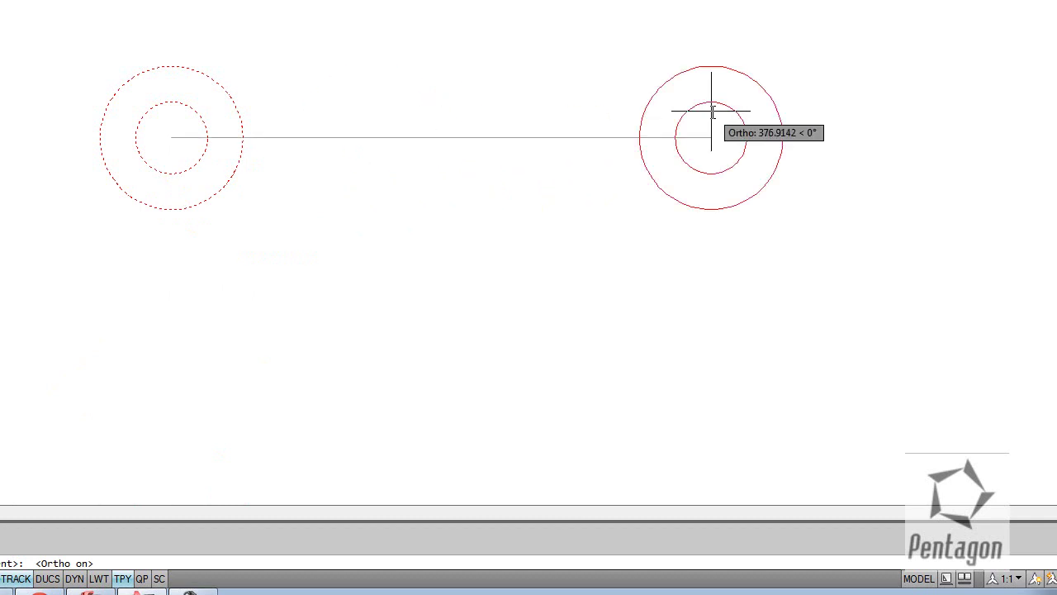
type("200")
key("Return")
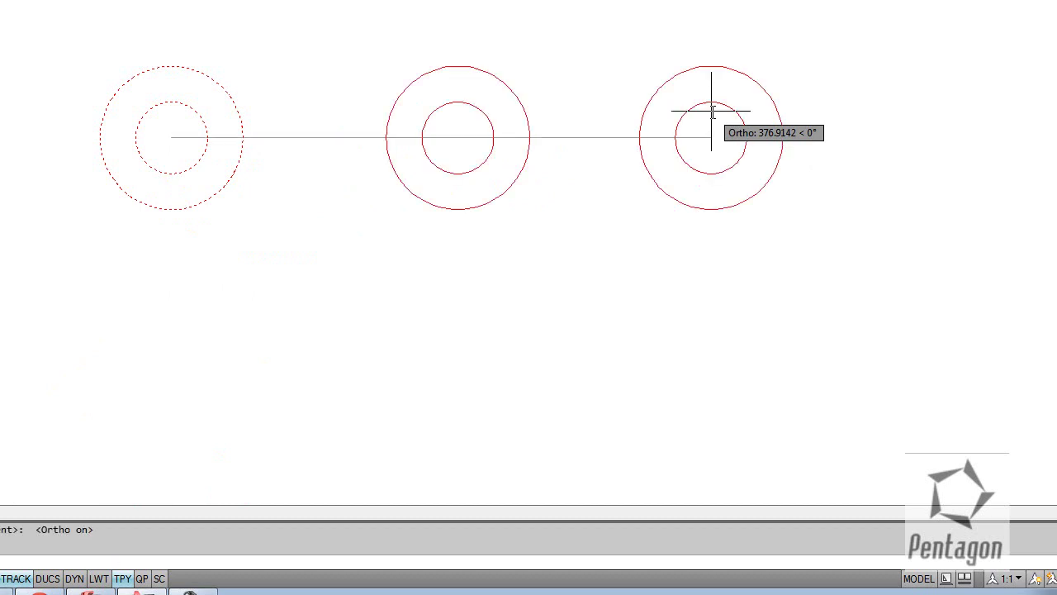
key("Escape")
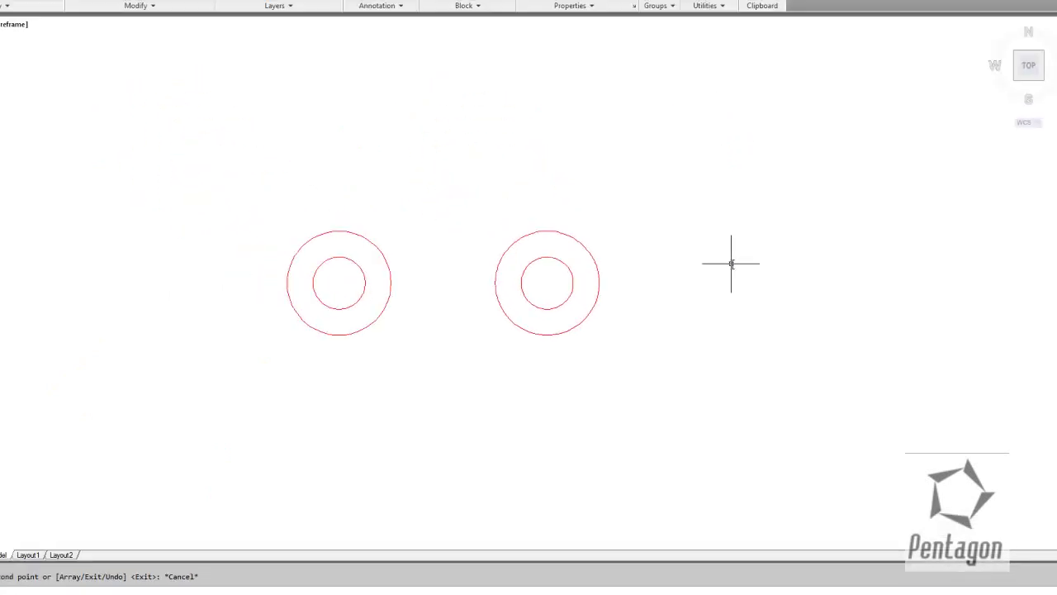
- Fillet the upper sides of the two outer circles with a radius of 400
scroll(436, 330, "up", 3)
middle_click_drag(513, 287, 504, 326)
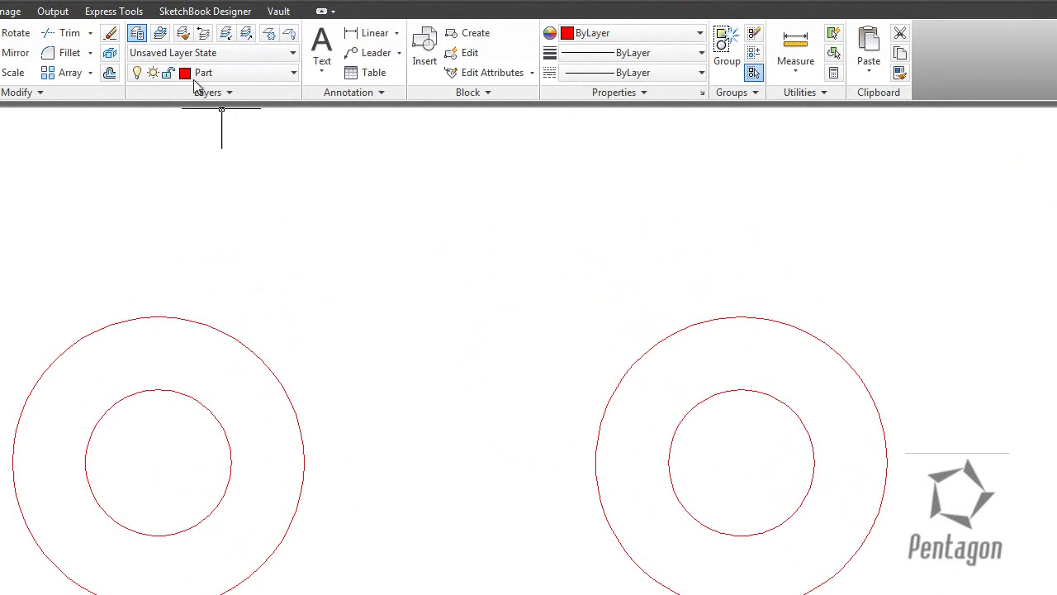
left_click(55, 54)
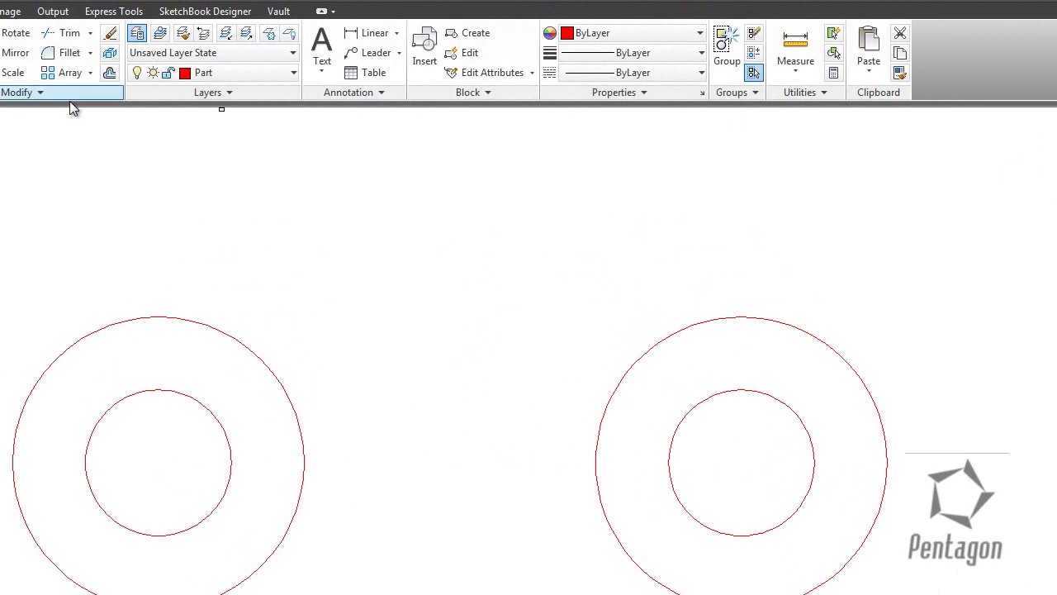
right_click(314, 345)
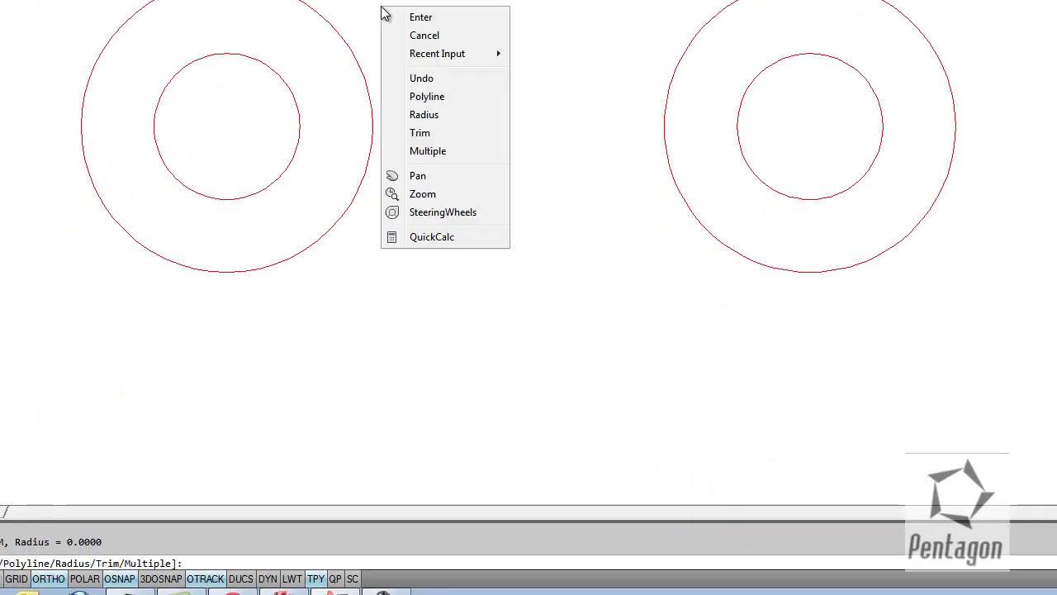
left_click(422, 114)
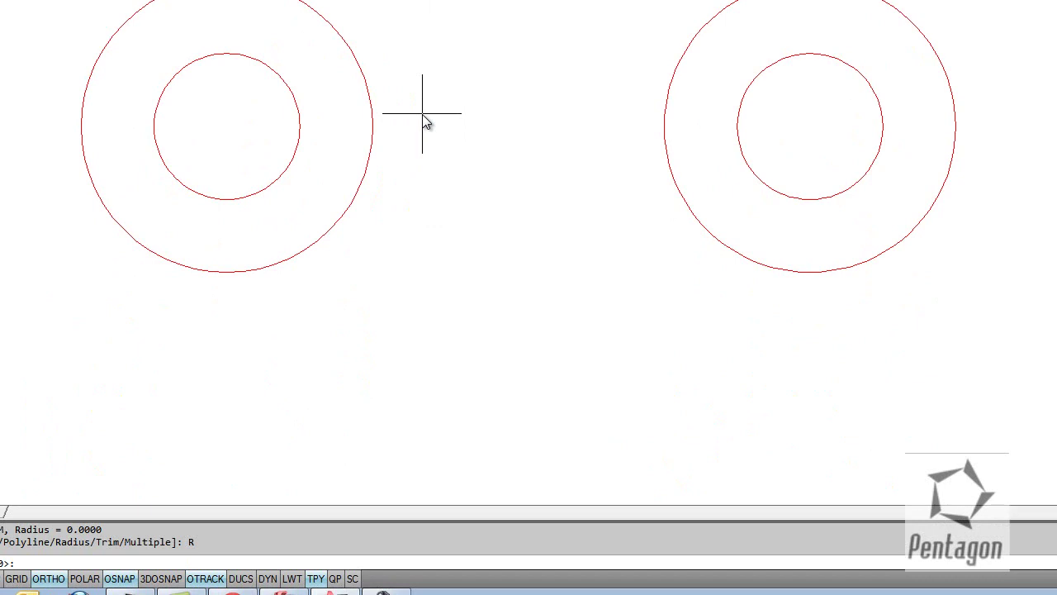
type("400")
key("Return")
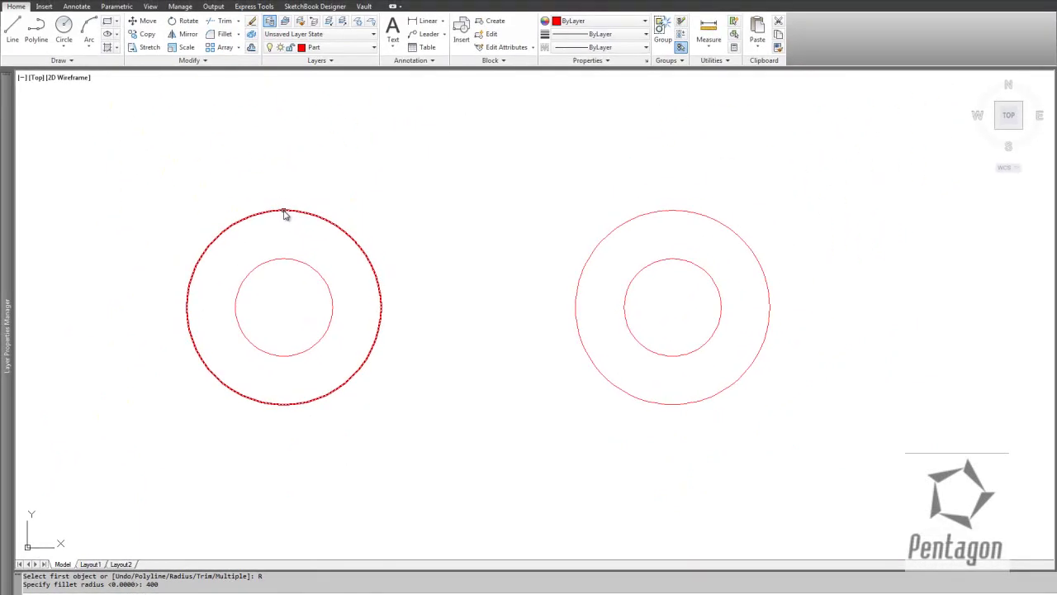
left_click(284, 214)
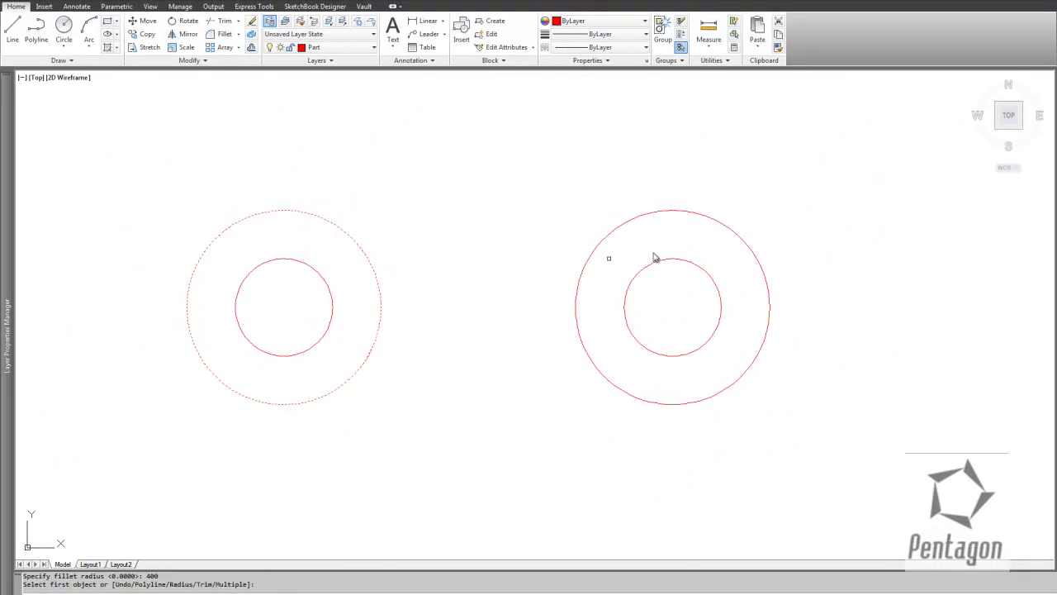
left_click(676, 214)
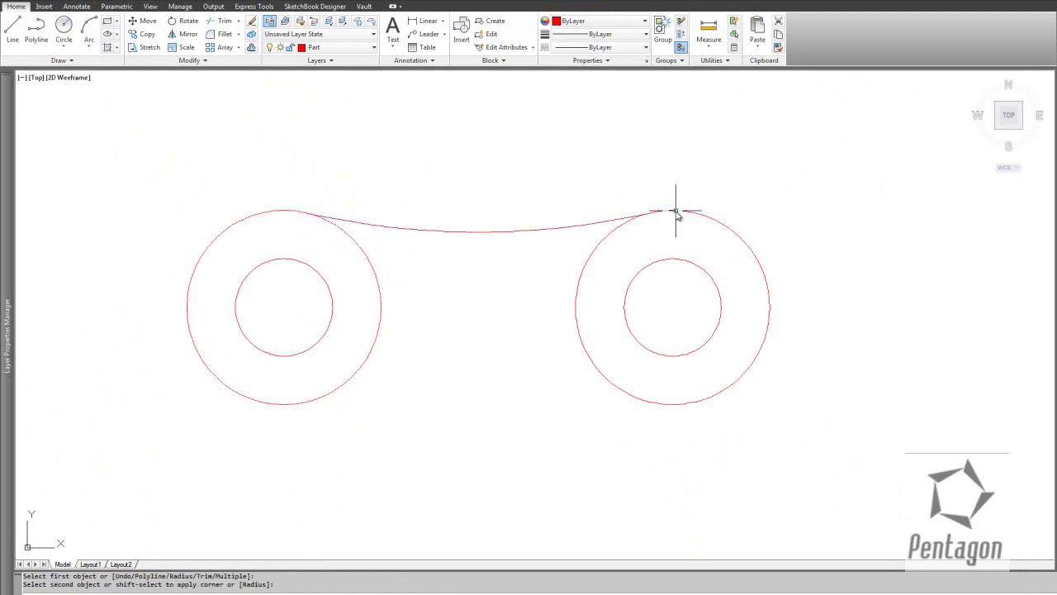
- Repeat the Fillet with the same radius between the lower sides of the two outer circles
middle_click_drag(441, 429, 470, 403)
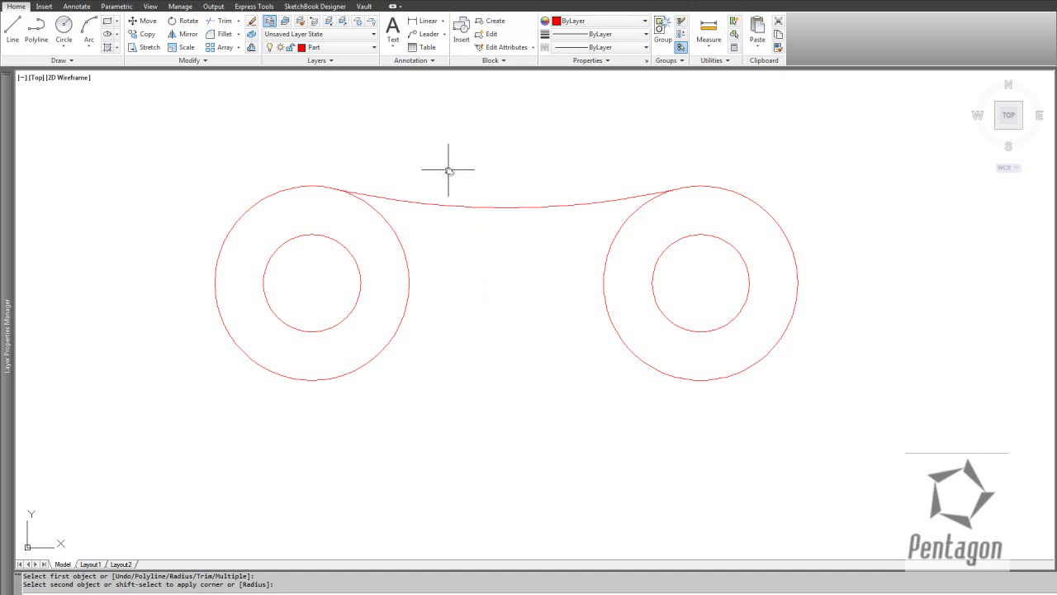
key("Return")
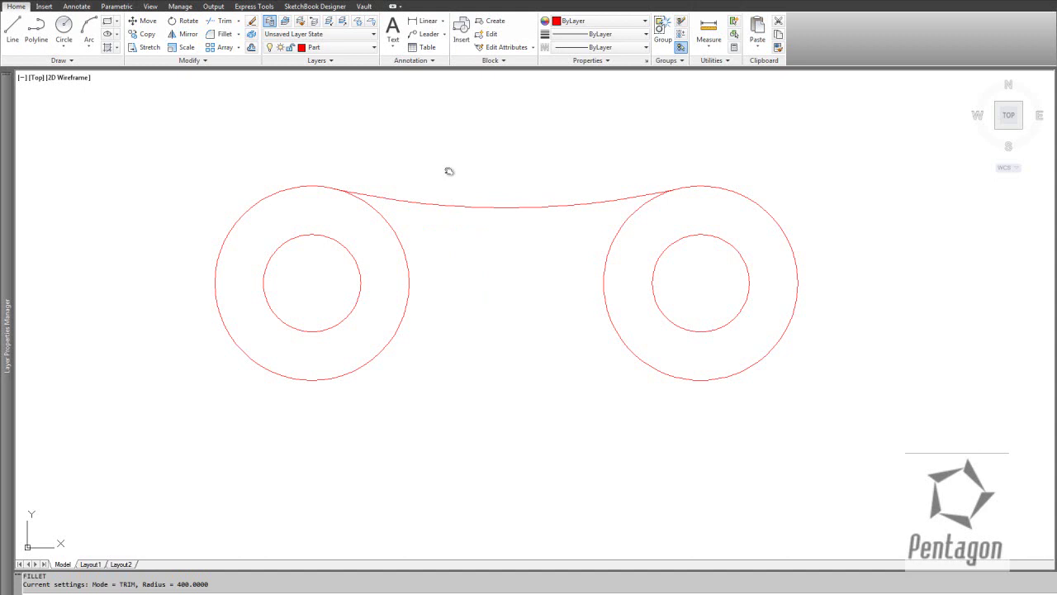
left_click(314, 381)
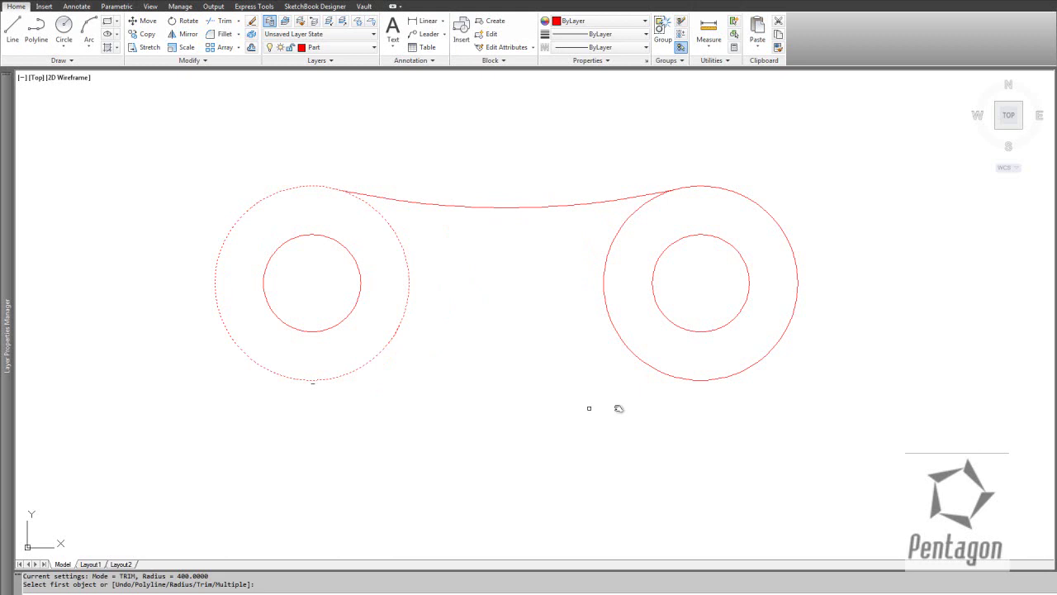
left_click(702, 382)
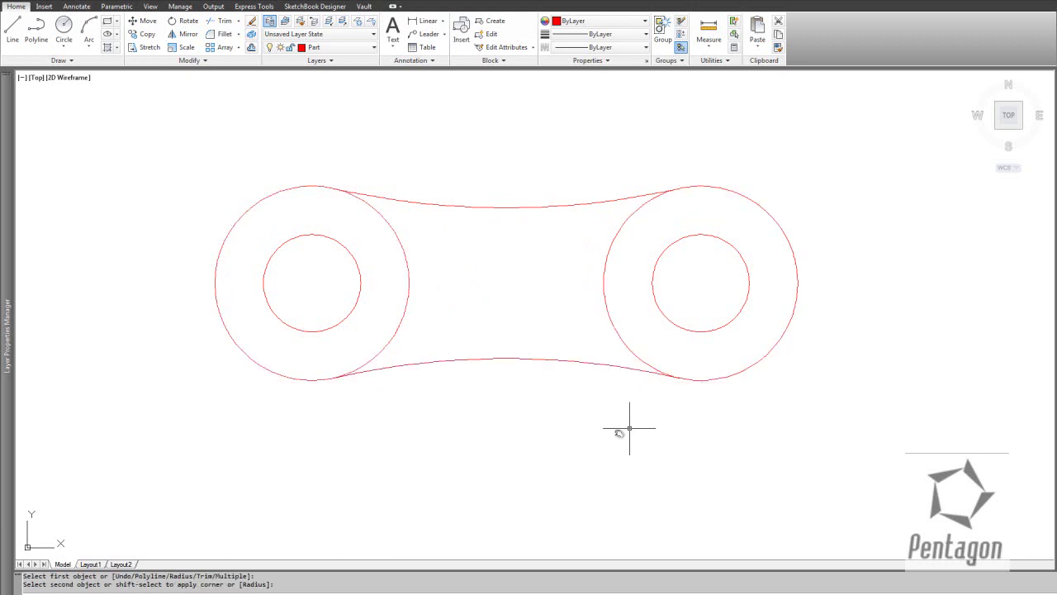
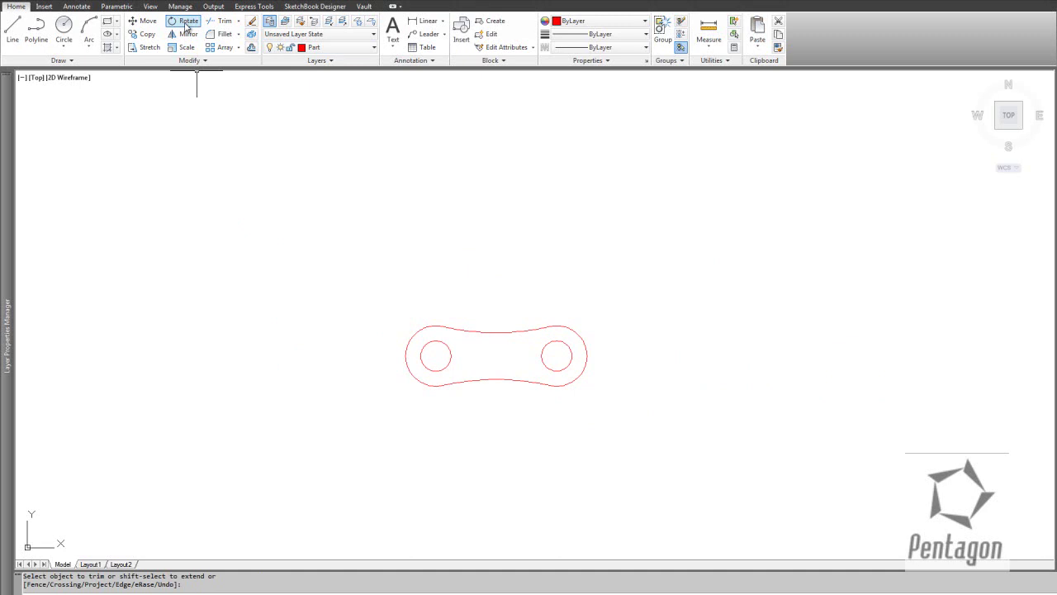
- Rotate a copy of the whole link about its left hole's centre to a steep upward angle, keeping the horizontal original
left_click(187, 23)
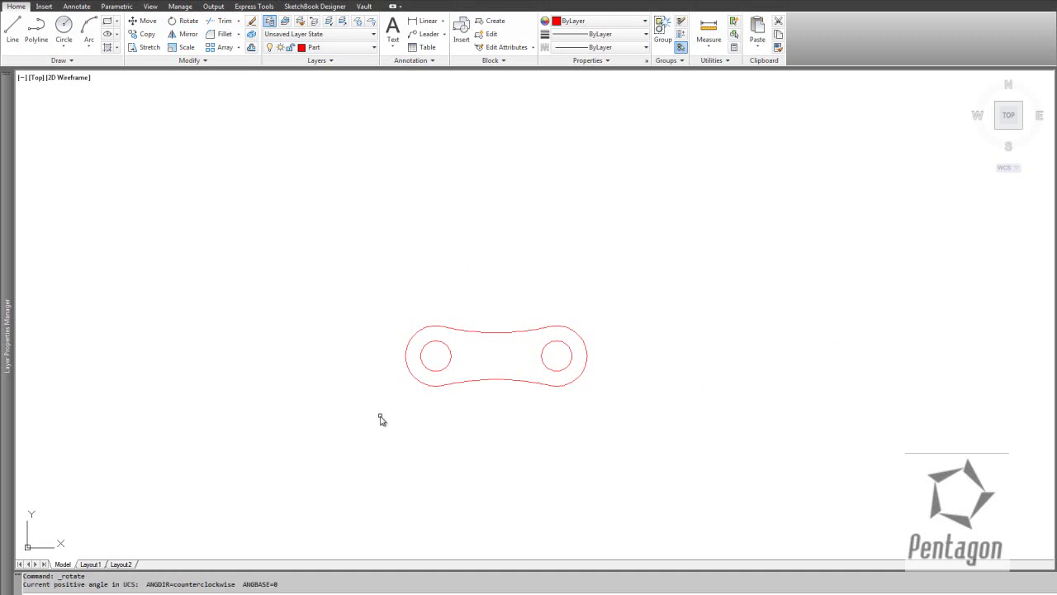
left_click(680, 423)
left_click(357, 314)
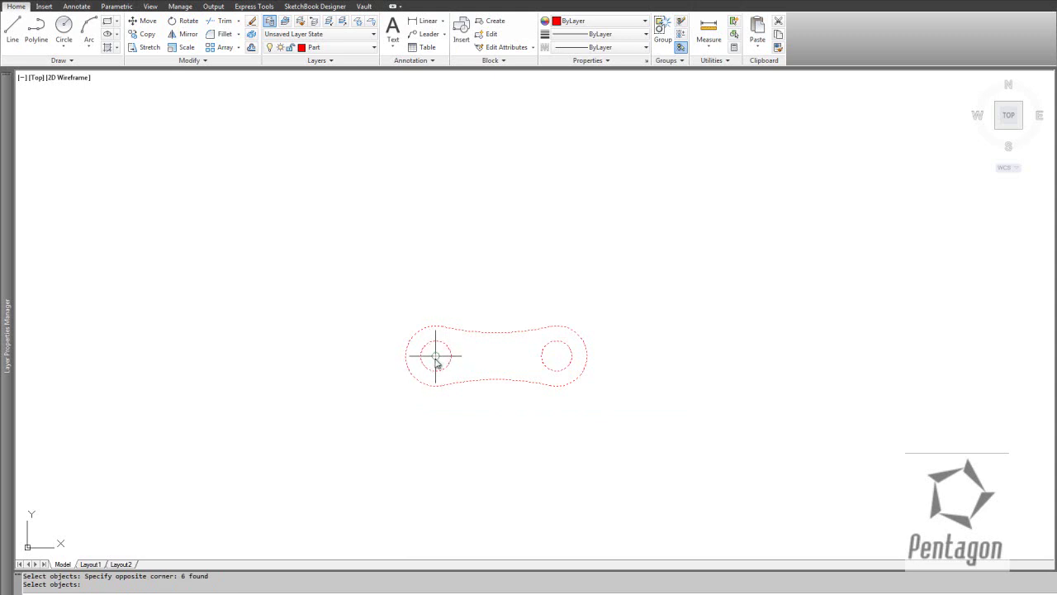
key("Return")
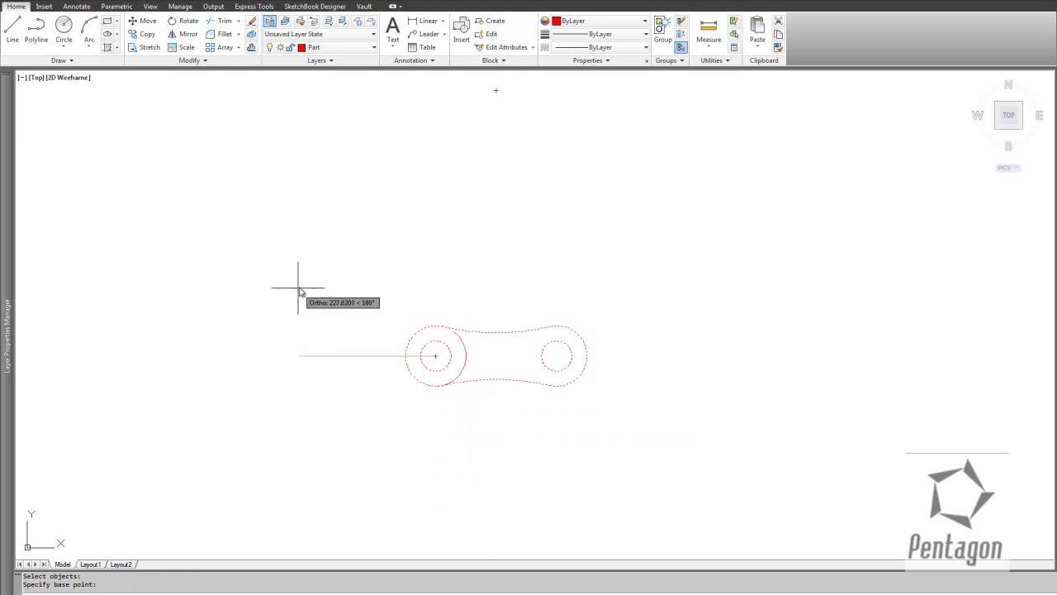
left_click(467, 476)
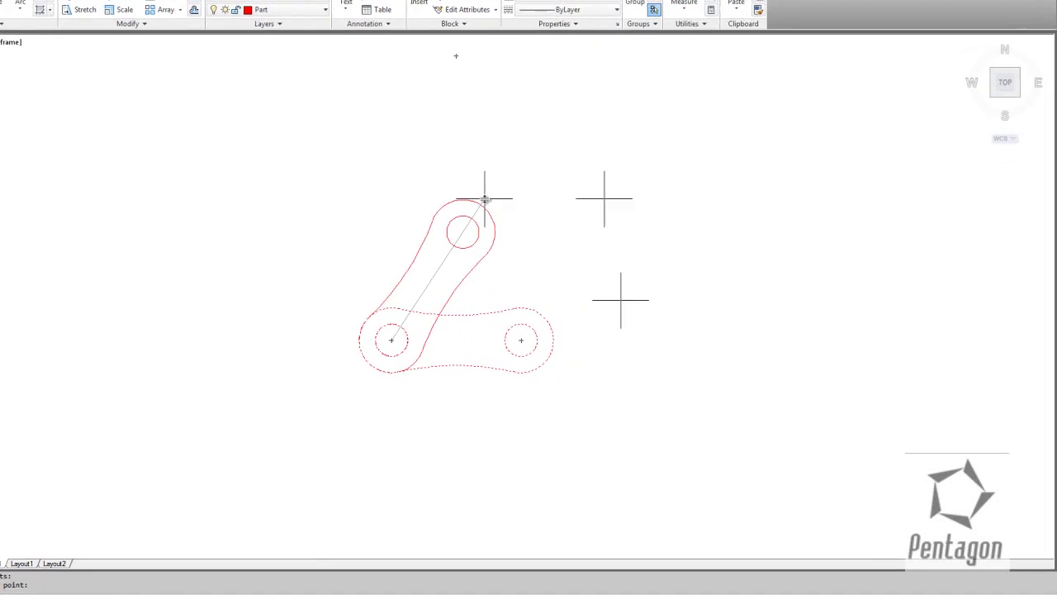
middle_click_drag(255, 43, 162, 101)
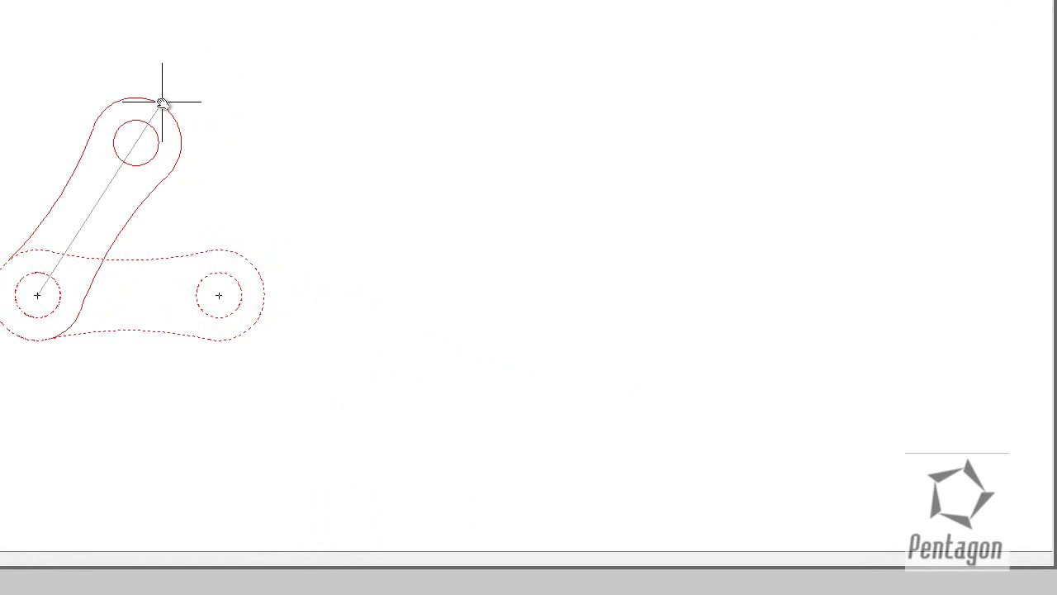
right_click(162, 101)
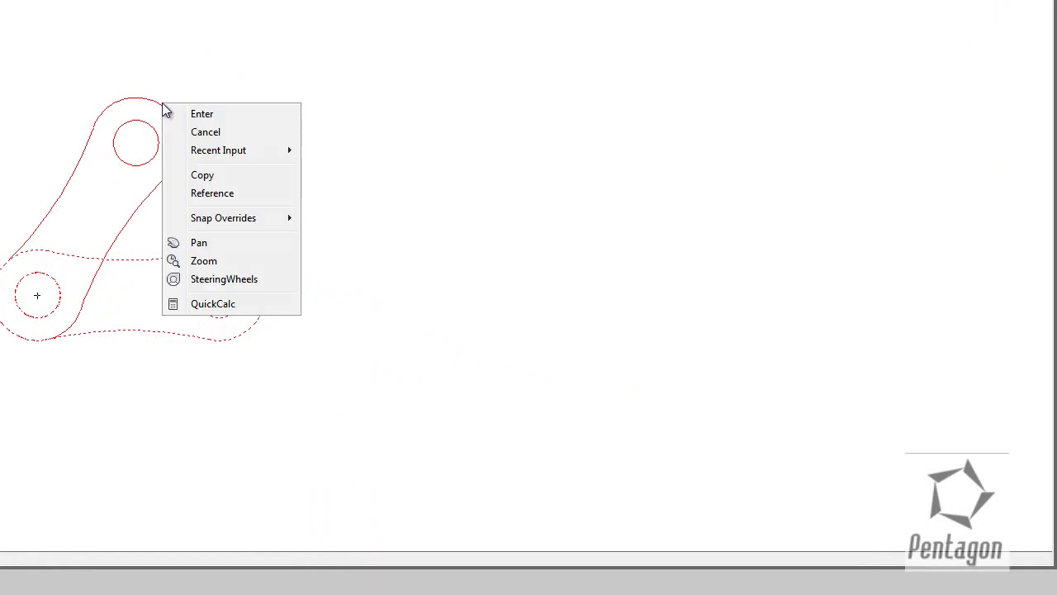
left_click(216, 178)
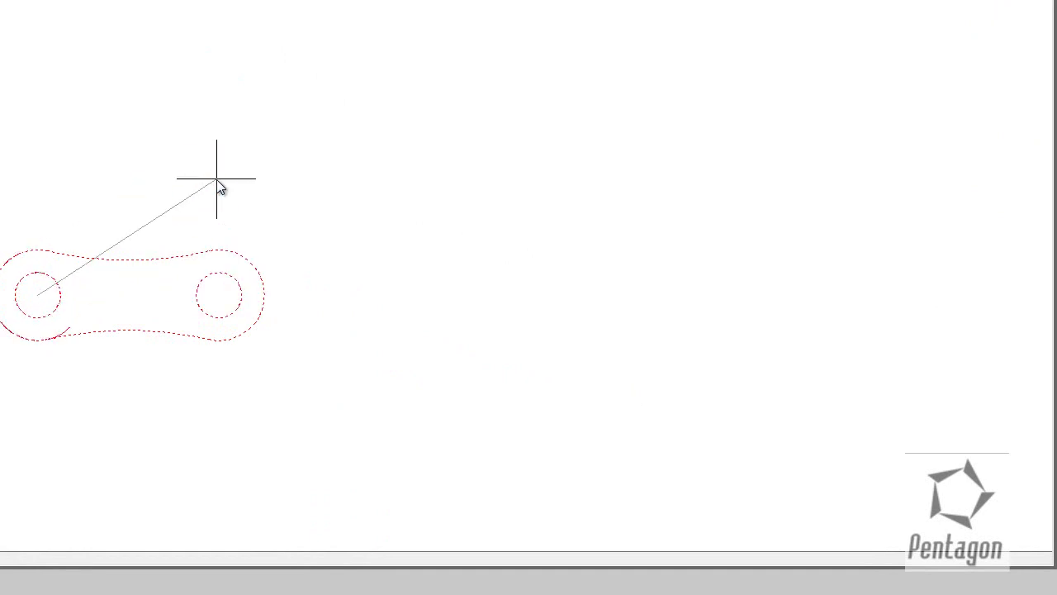
left_click(92, 14)
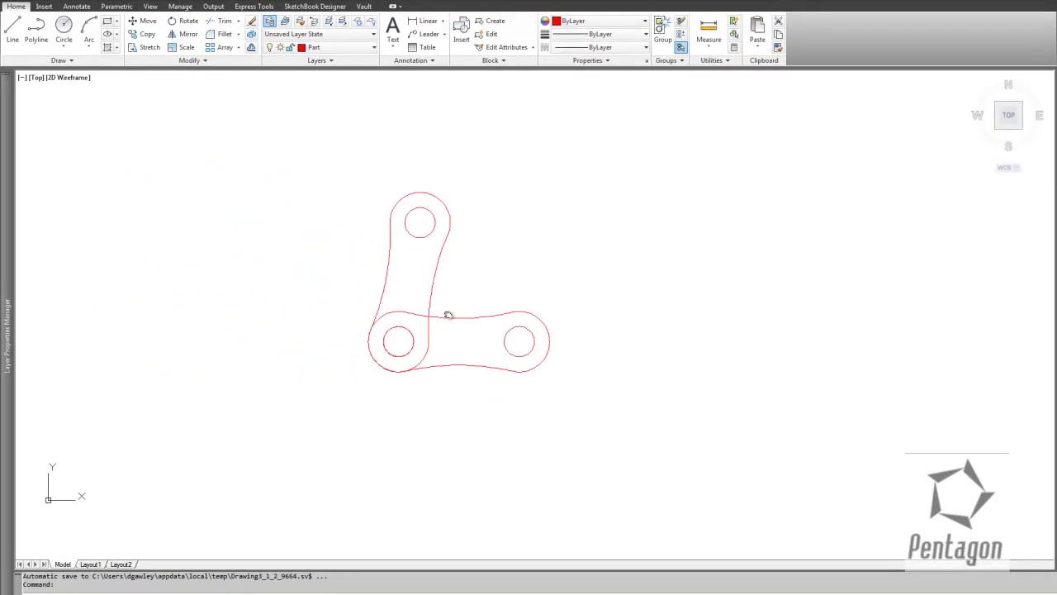
- Stretch the horizontal link's right end further right from its hole centre, using a crossing window around that end and Ortho mode on
scroll(453, 307, "up", 3)
middle_click_drag(454, 308, 444, 377)
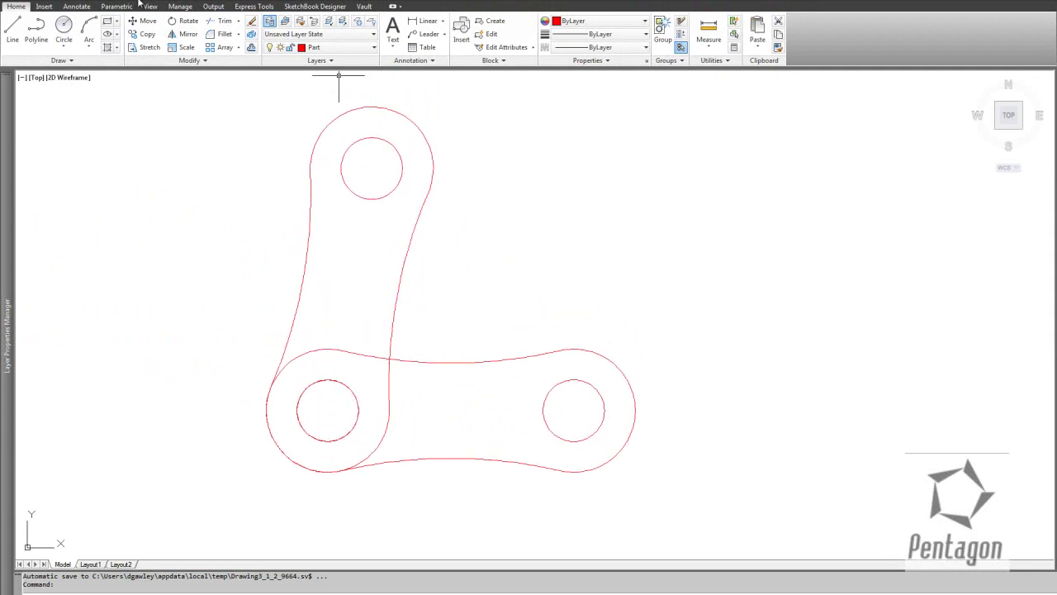
left_click(146, 48)
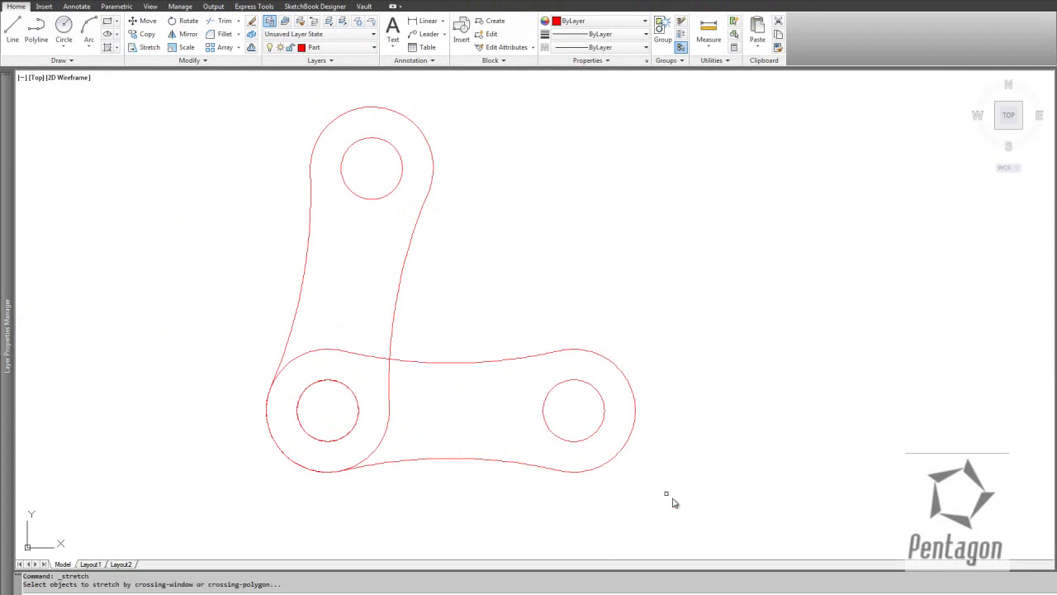
left_click(718, 527)
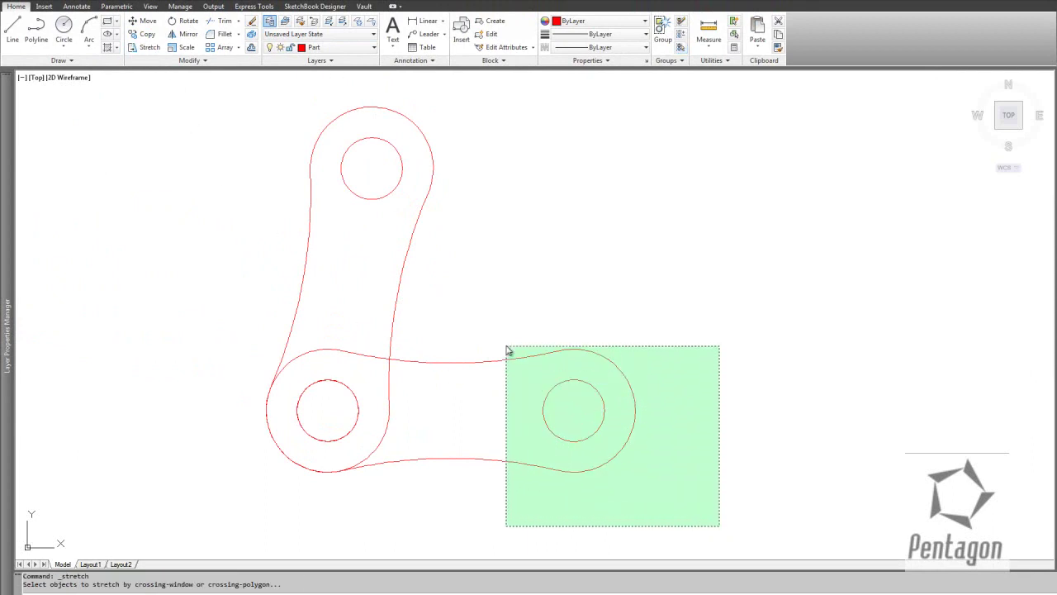
left_click(472, 243)
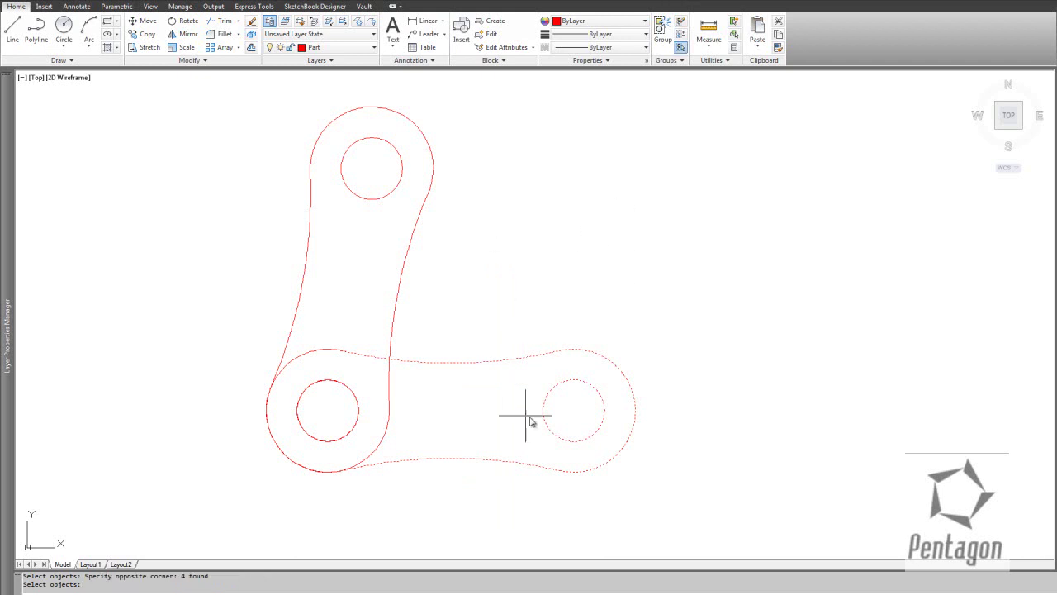
key("Return")
left_click(574, 411)
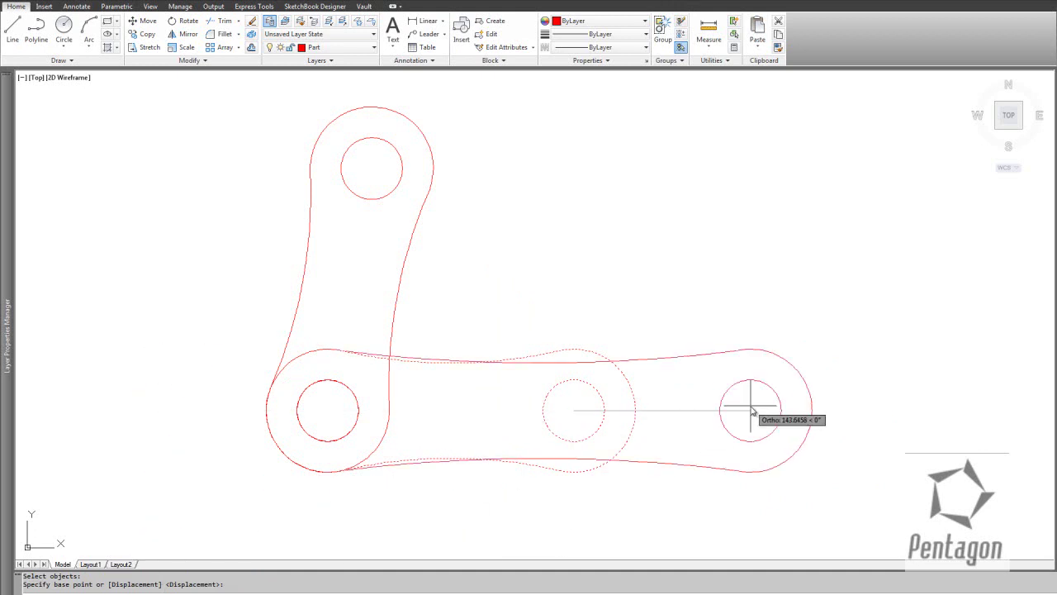
scroll(779, 407, "down", 1)
left_click(777, 404)
key("F8")
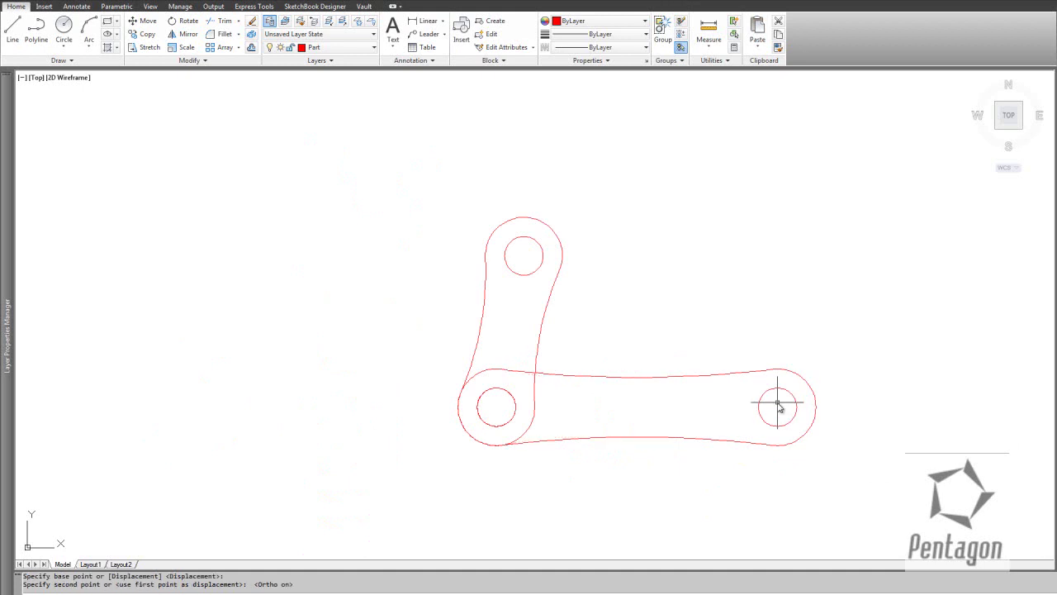